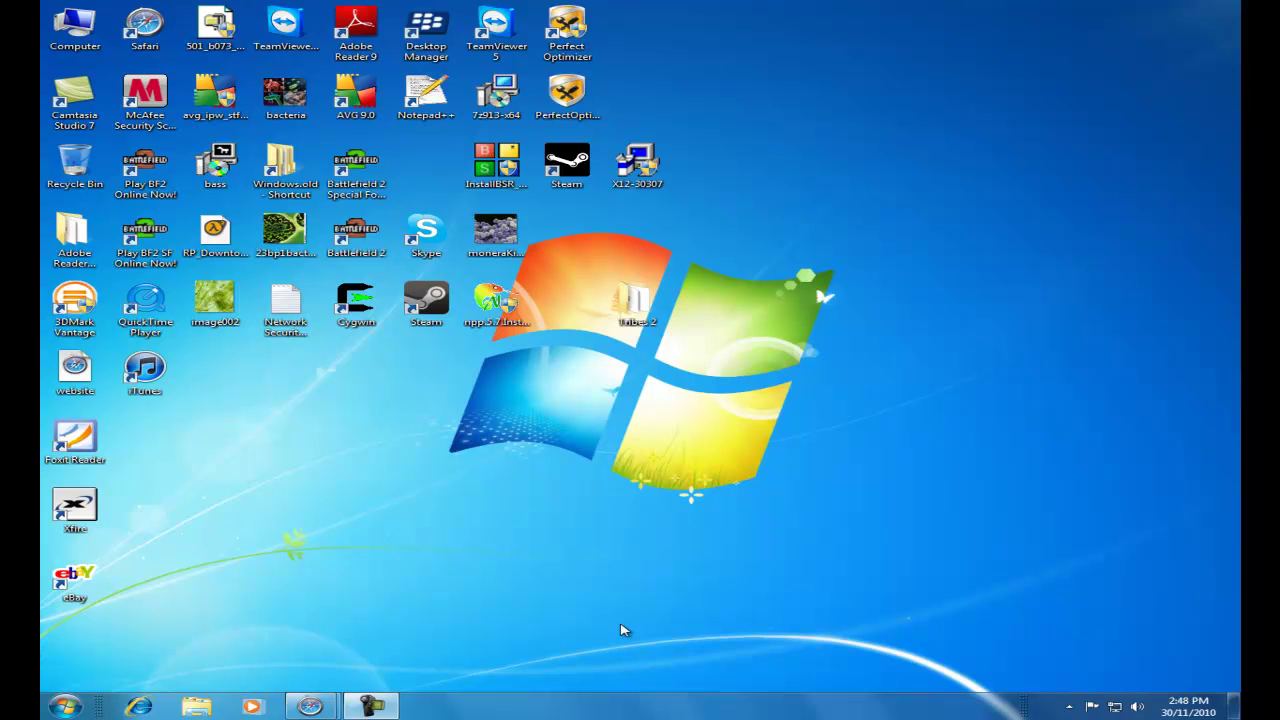
# Launch Magnifier and bring up its control window
pyautogui.press('super')
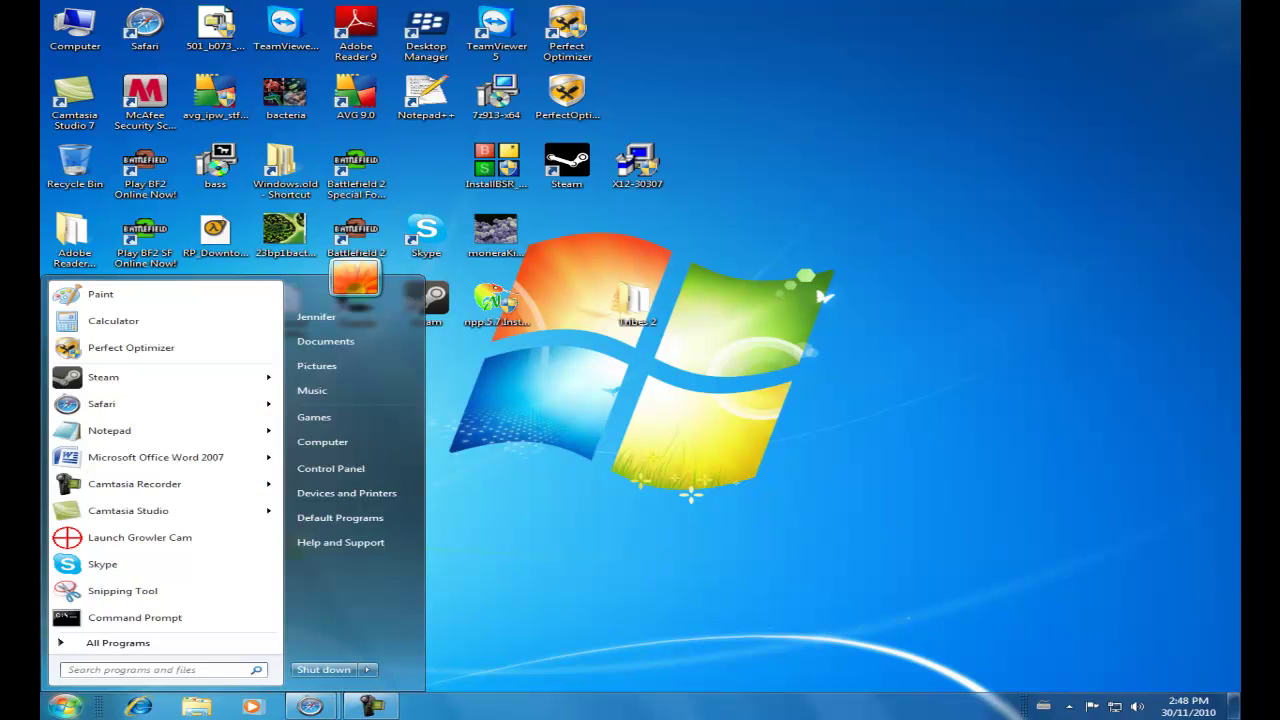
pyautogui.write('magnifier')
pyautogui.press('Return')
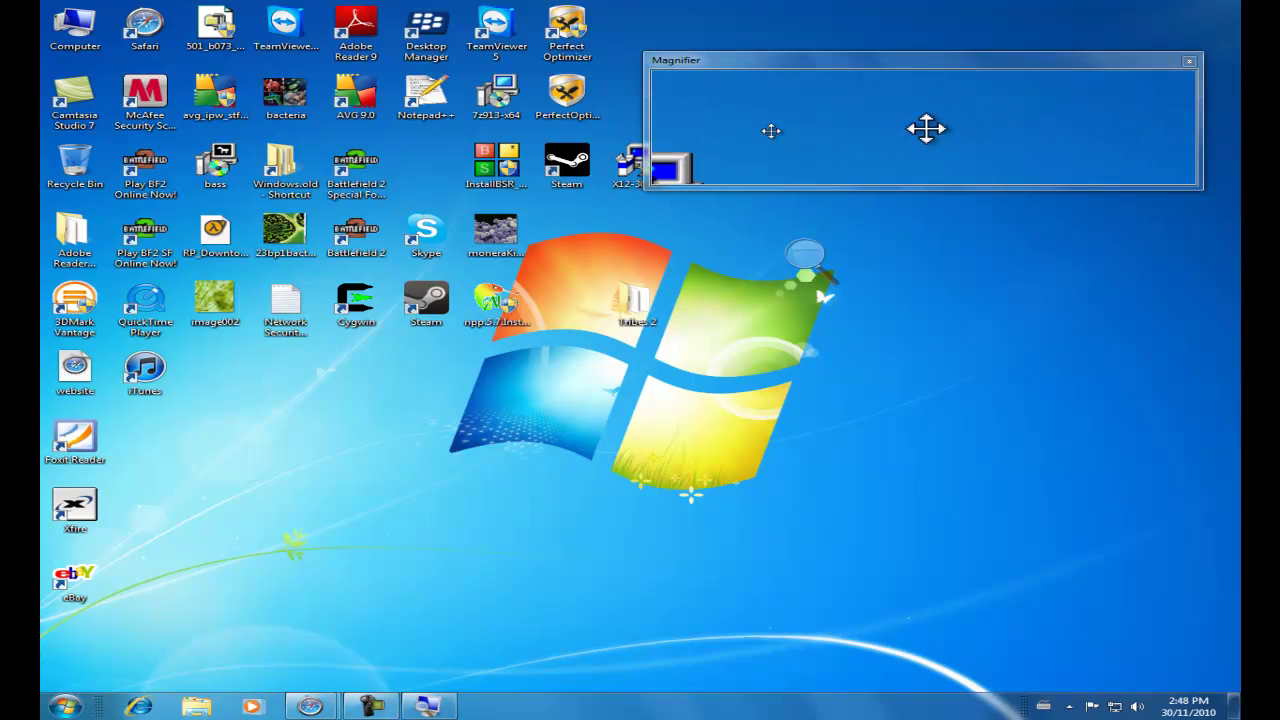
pyautogui.click(435, 710)
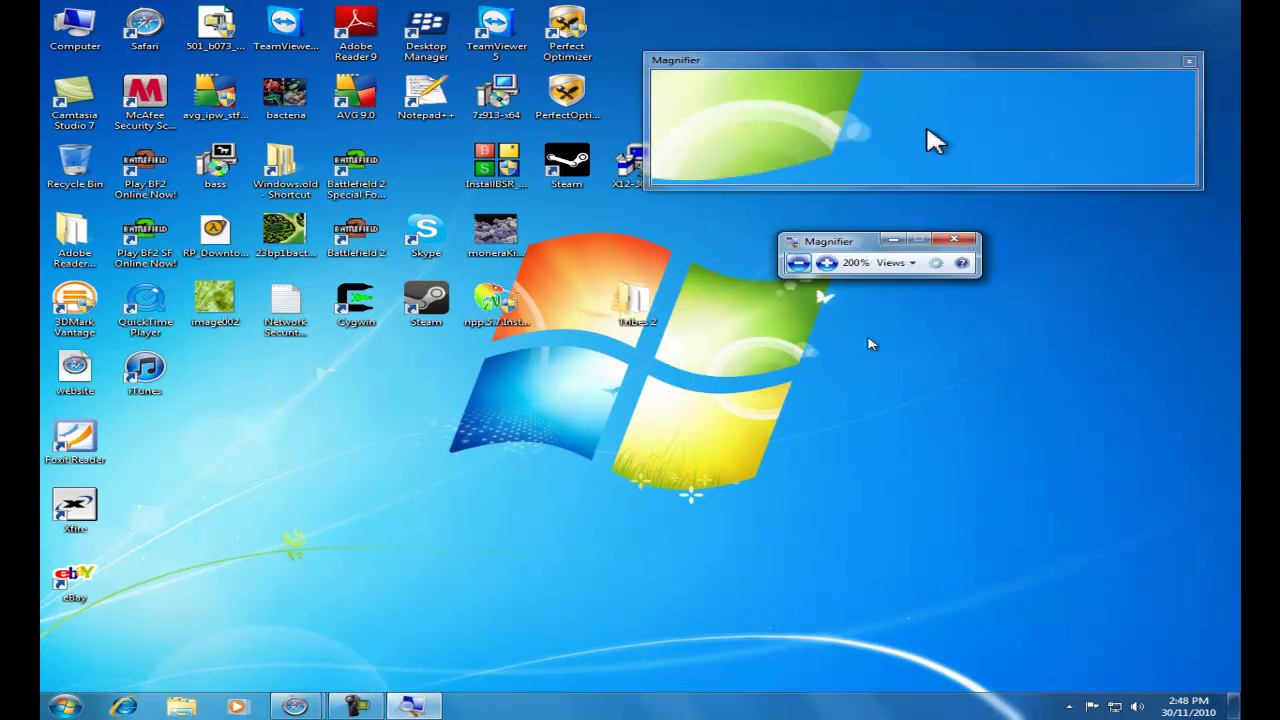
# Raise the Magnifier zoom level step by step to 1600%
pyautogui.click(825, 263)
pyautogui.click(825, 263)
pyautogui.click(825, 263)
pyautogui.click(825, 263)
pyautogui.doubleClick(825, 263)
pyautogui.click(825, 263)
pyautogui.doubleClick(825, 263)
pyautogui.click(825, 263)
pyautogui.doubleClick(825, 263)
pyautogui.doubleClick(825, 263)
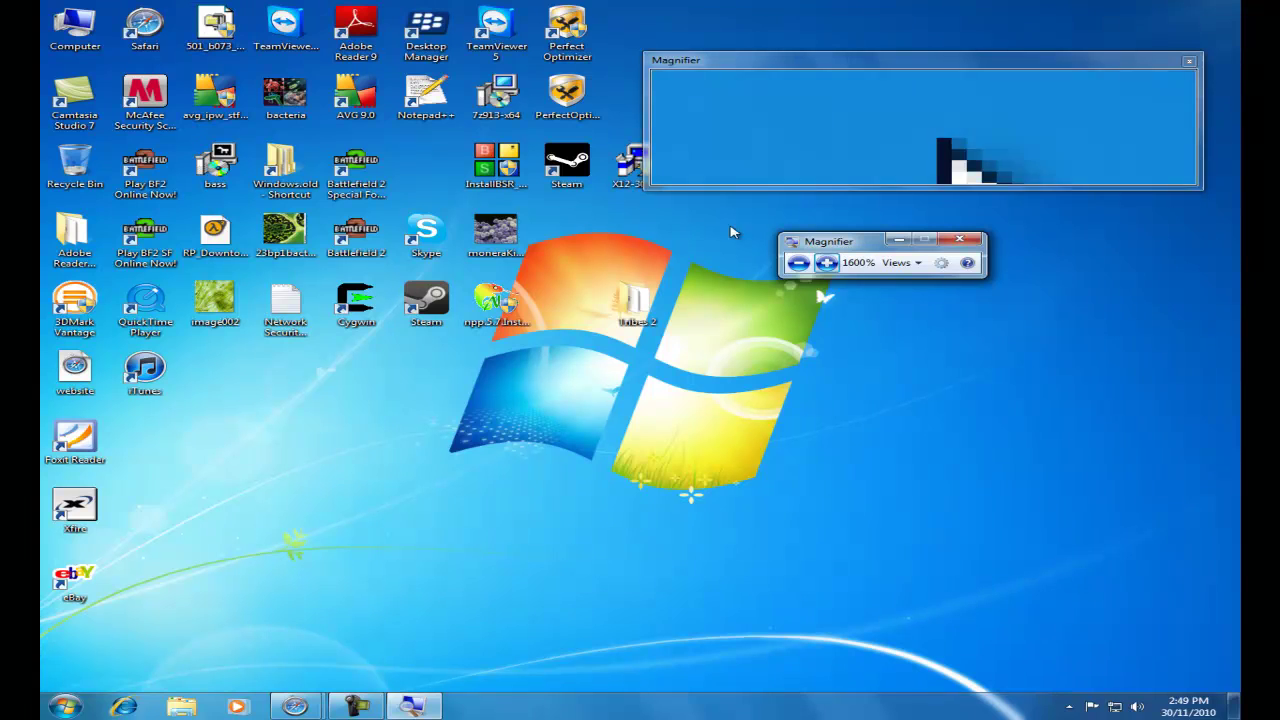
# Lower the Magnifier zoom level to 100%
pyautogui.click(798, 262)
pyautogui.click(800, 262)
pyautogui.click(800, 262)
pyautogui.click(800, 262)
pyautogui.click(800, 262)
pyautogui.click(800, 262)
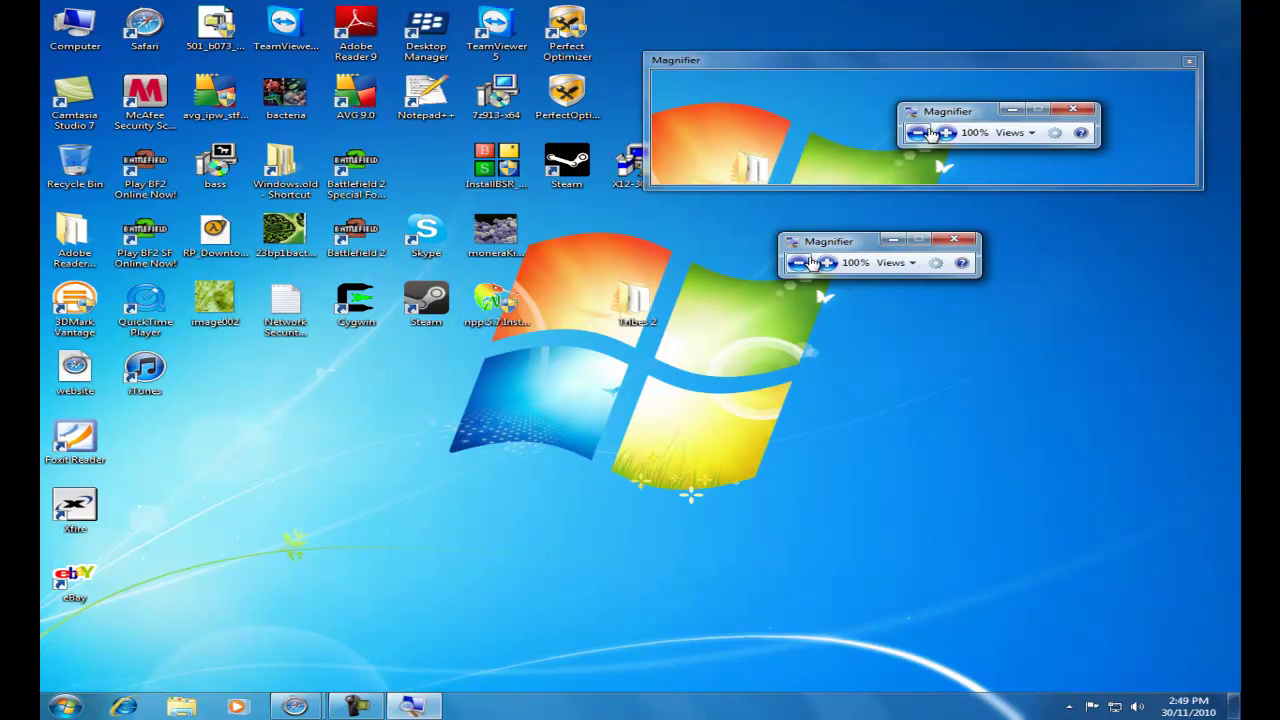
# Set the Magnifier zoom to 300% and switch it to the Full screen view
pyautogui.click(824, 262)
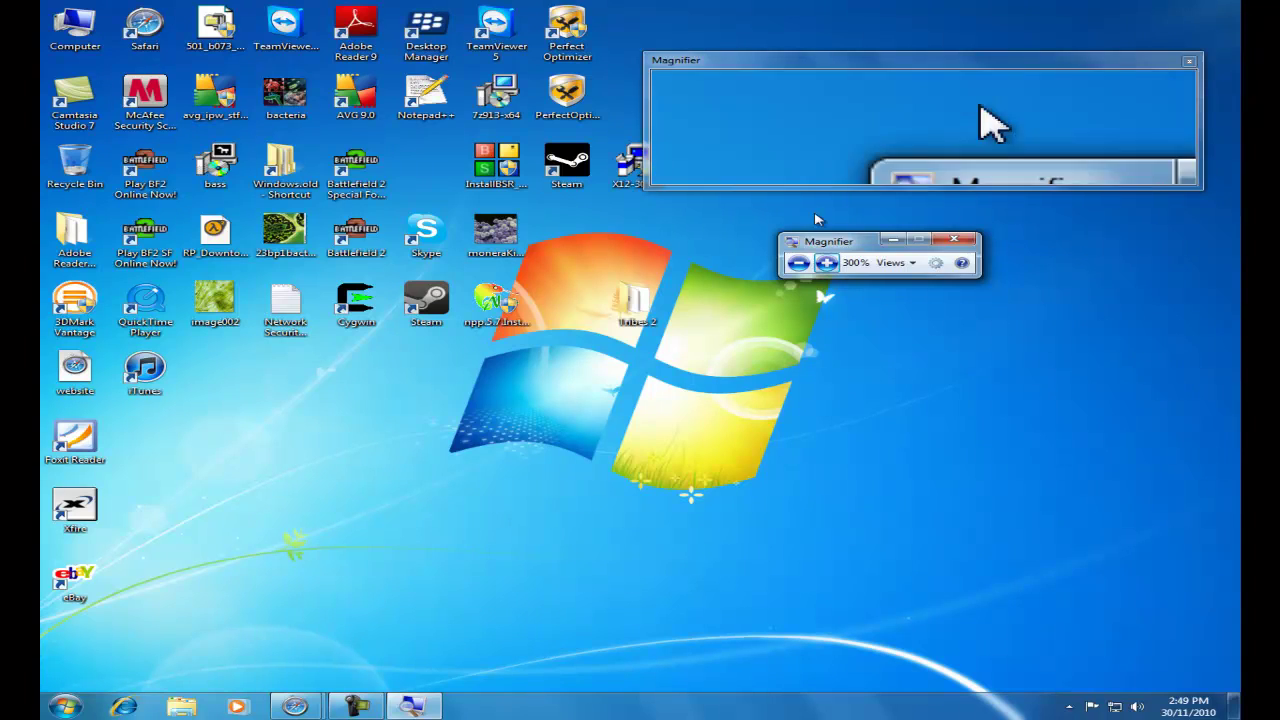
pyautogui.click(906, 263)
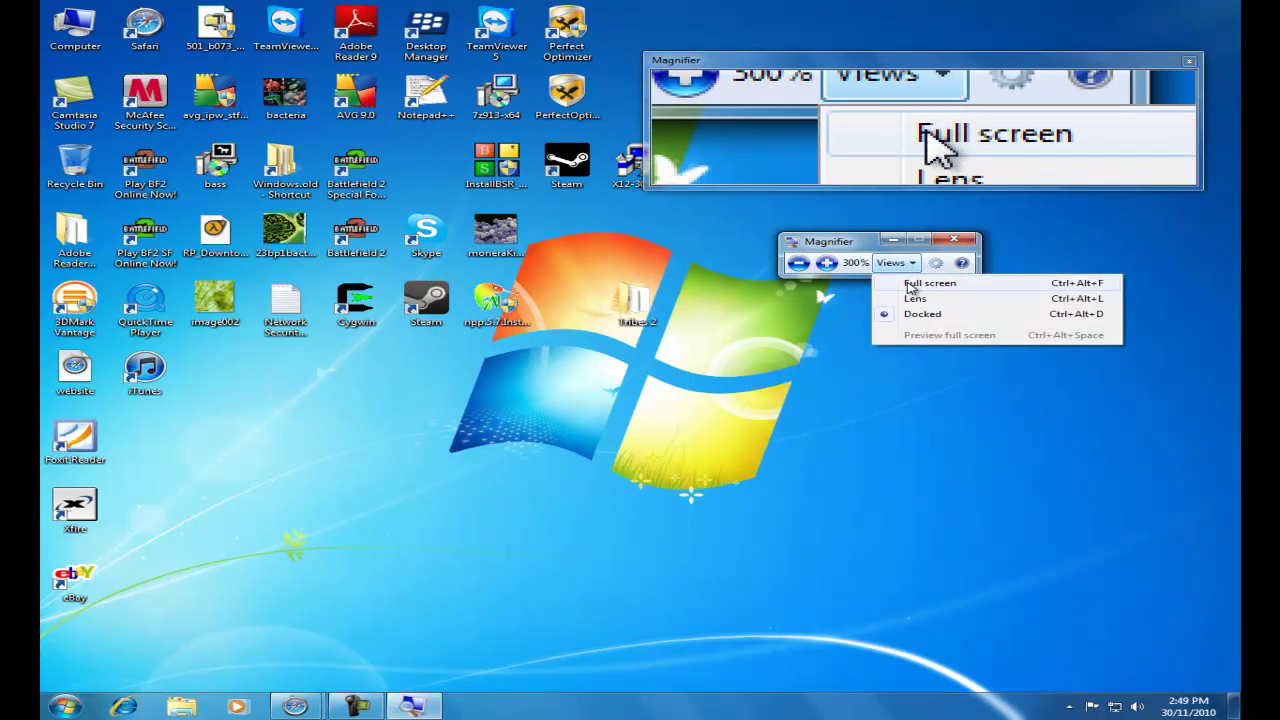
pyautogui.click(909, 285)
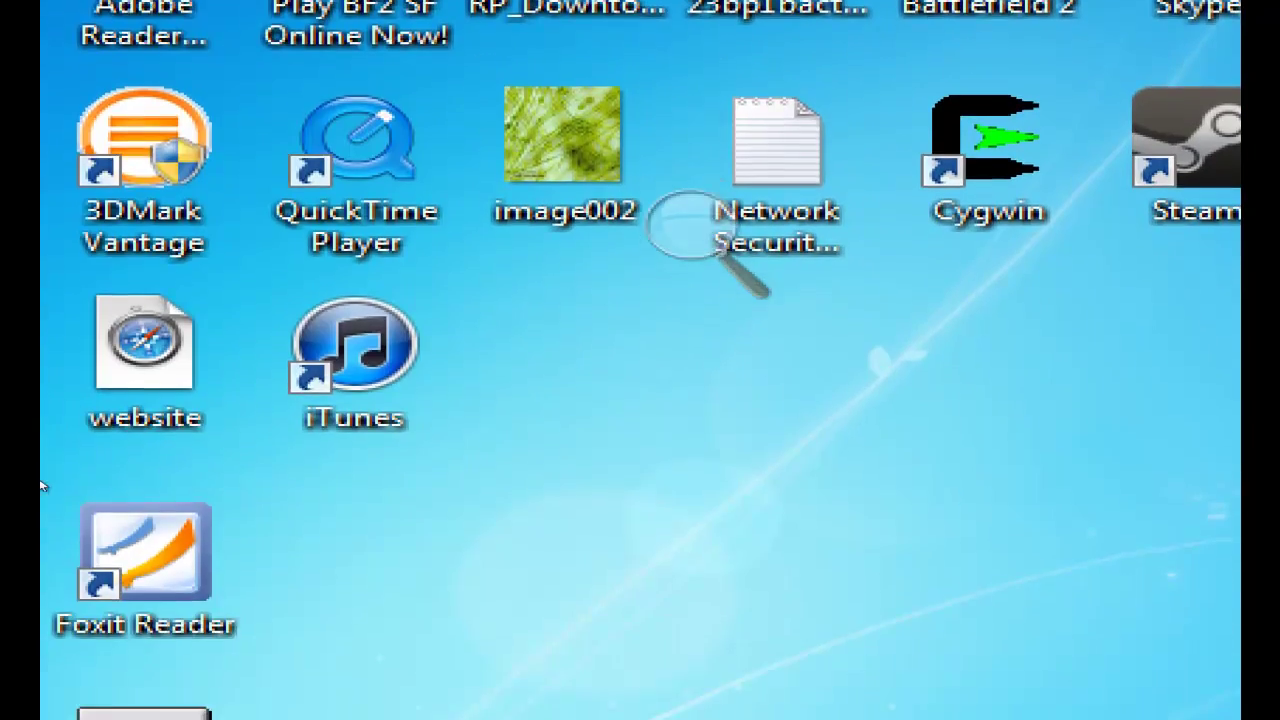
pyautogui.press('super+minus')
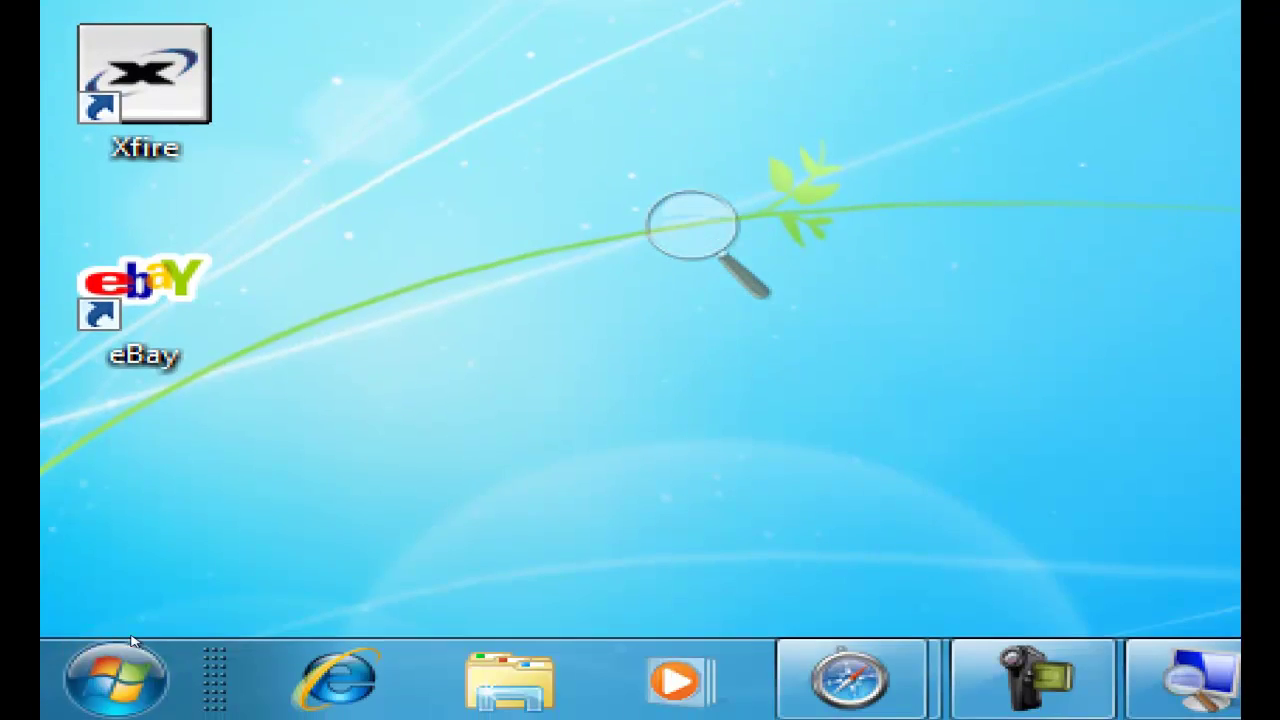
pyautogui.press('super+plus')
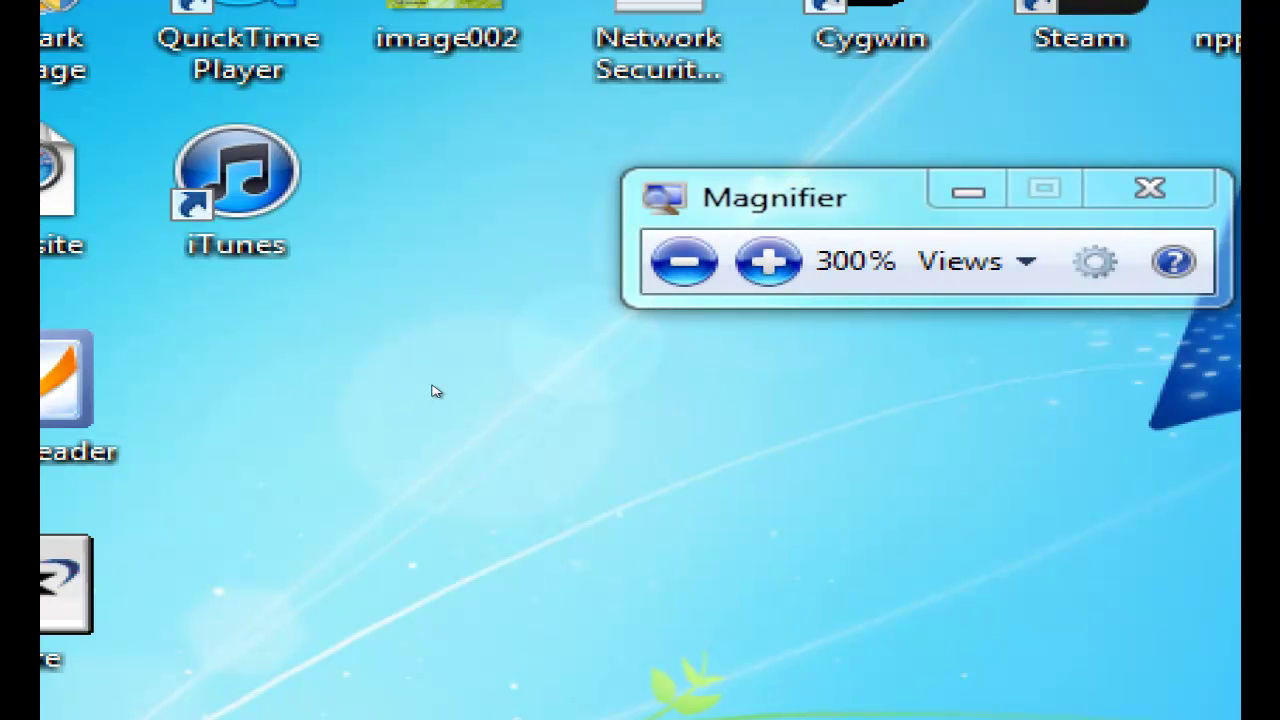
# Switch Magnifier to the Lens view
pyautogui.press('Tab')
pyautogui.press('Tab')
pyautogui.press('space')
pyautogui.press('Down')
pyautogui.press('Return')
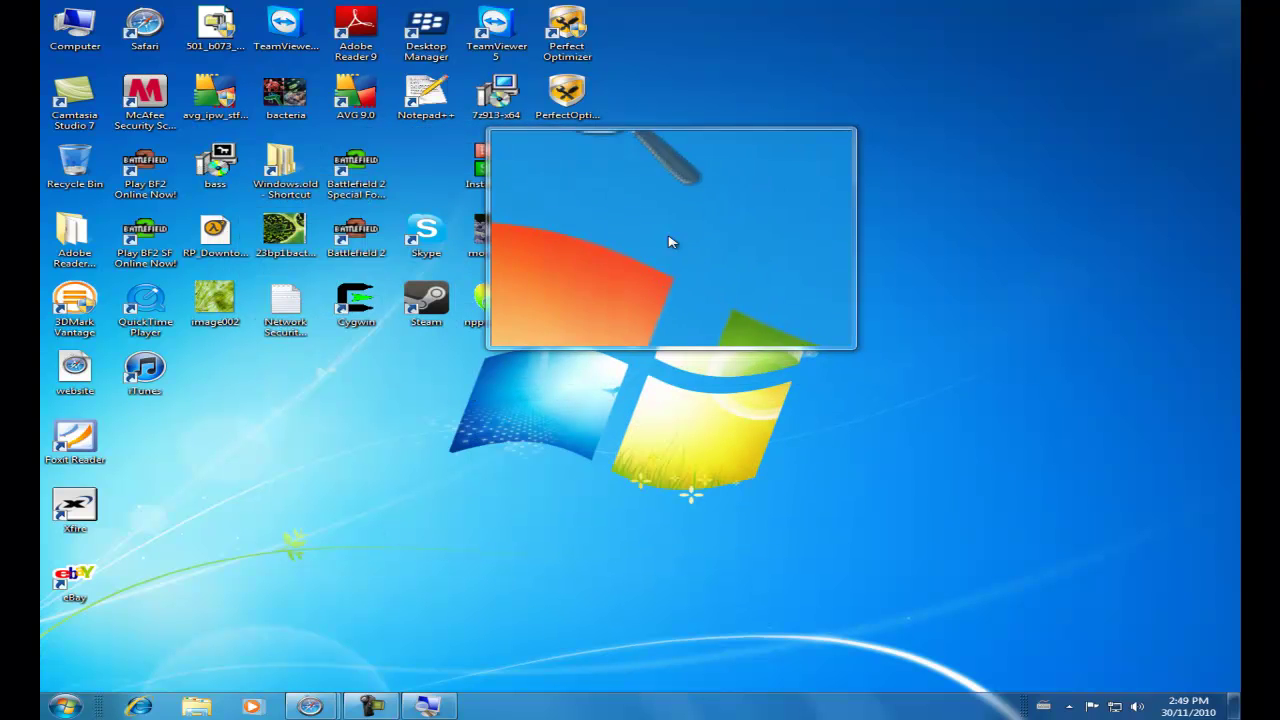
# Switch Magnifier from the lens to the Docked view
pyautogui.click(650, 195)
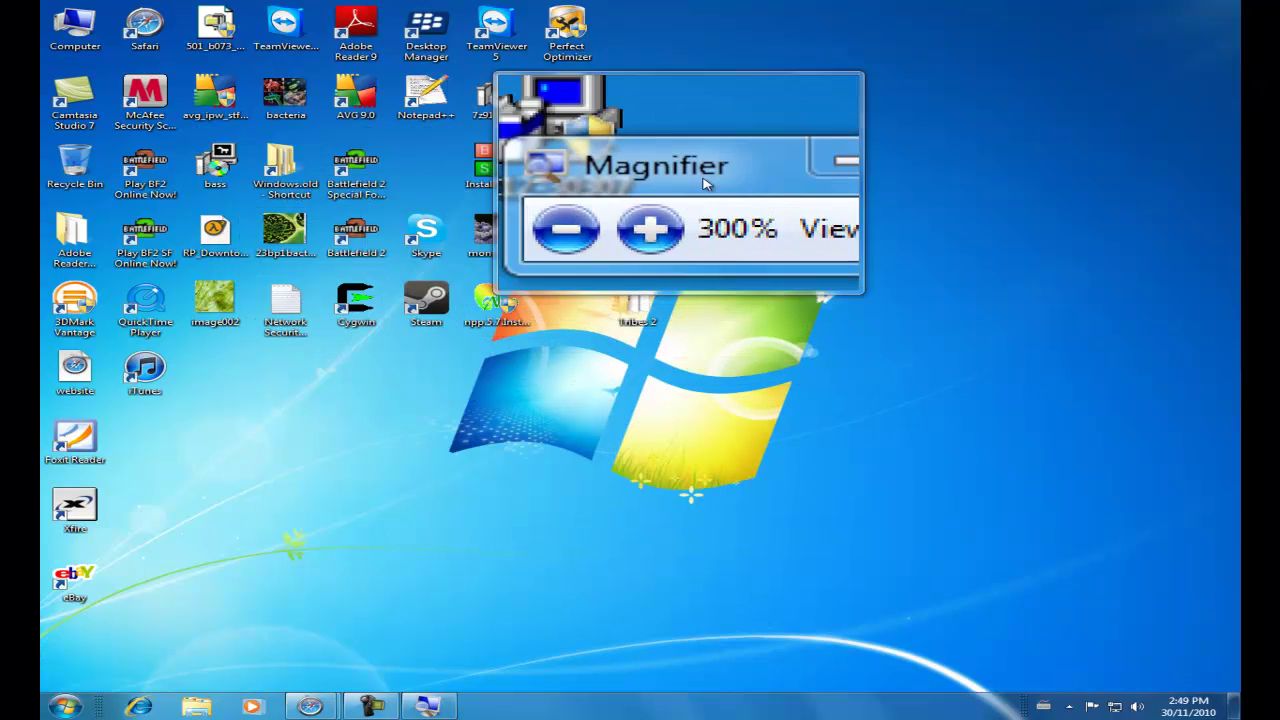
pyautogui.click(751, 200)
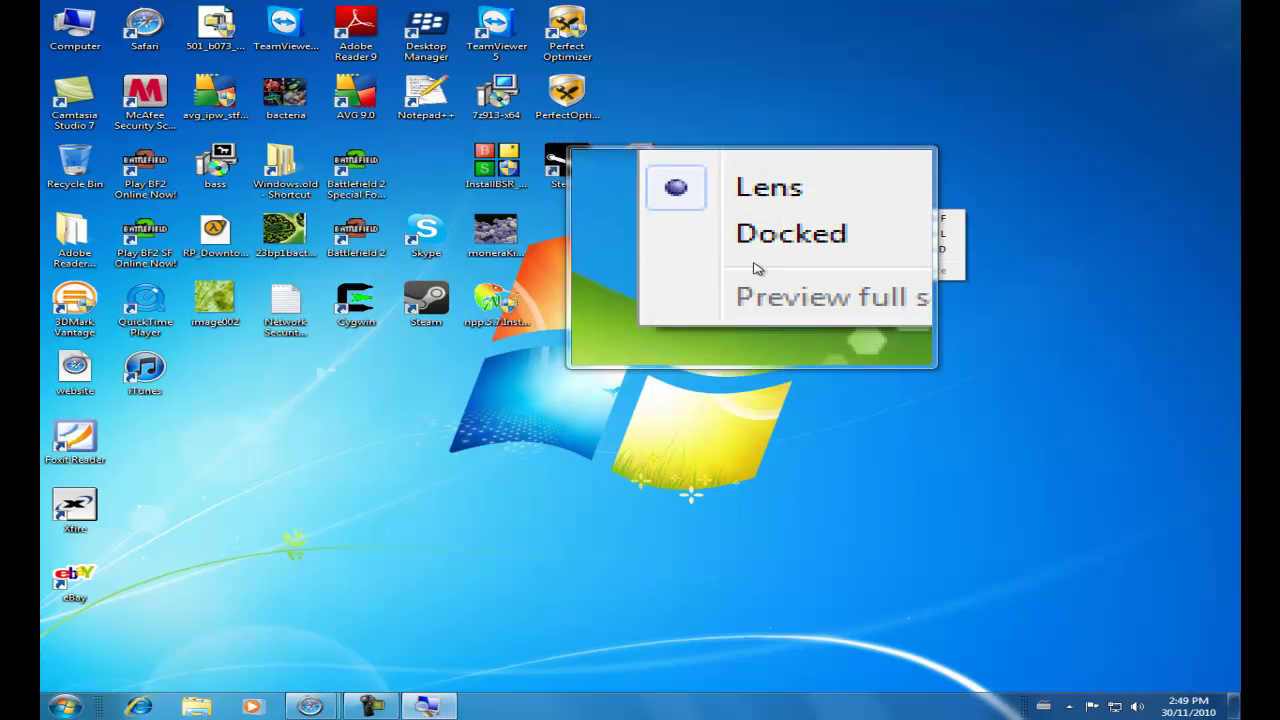
pyautogui.click(756, 256)
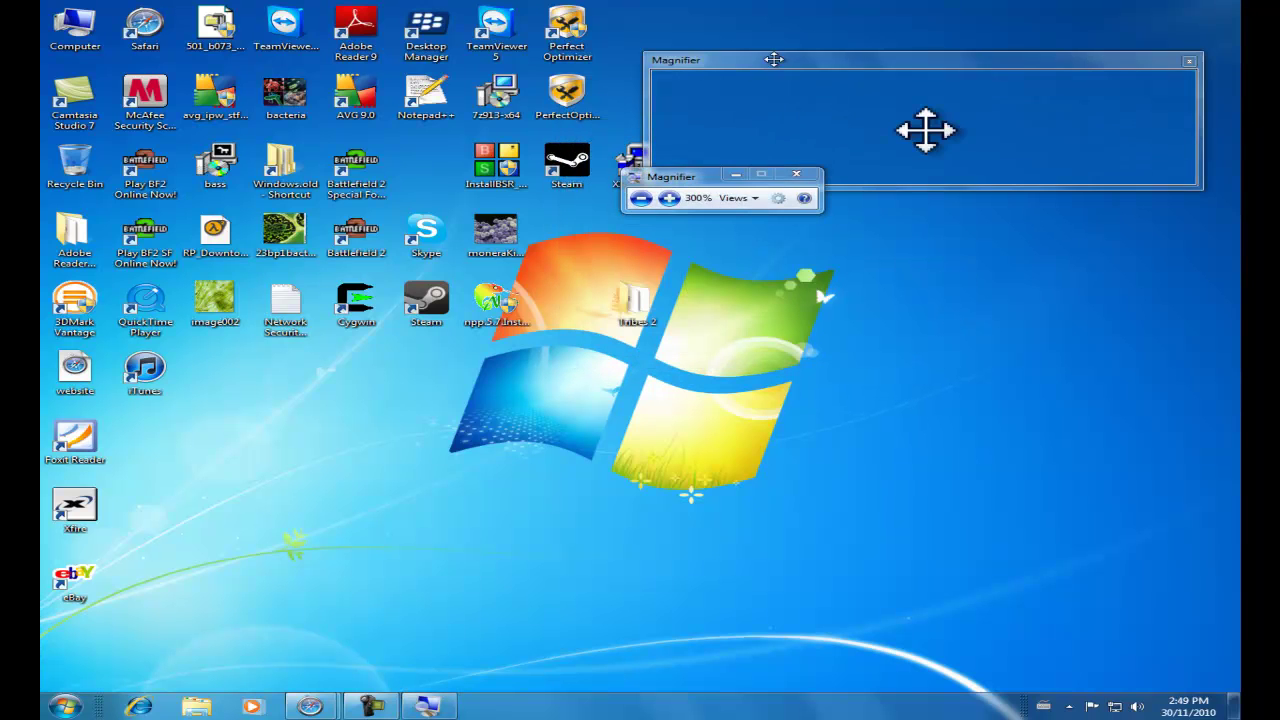
# Dock the magnified view along the right edge of the desktop and pull it off again as a floating window
pyautogui.moveTo(778, 62); pyautogui.dragTo(838, 19)
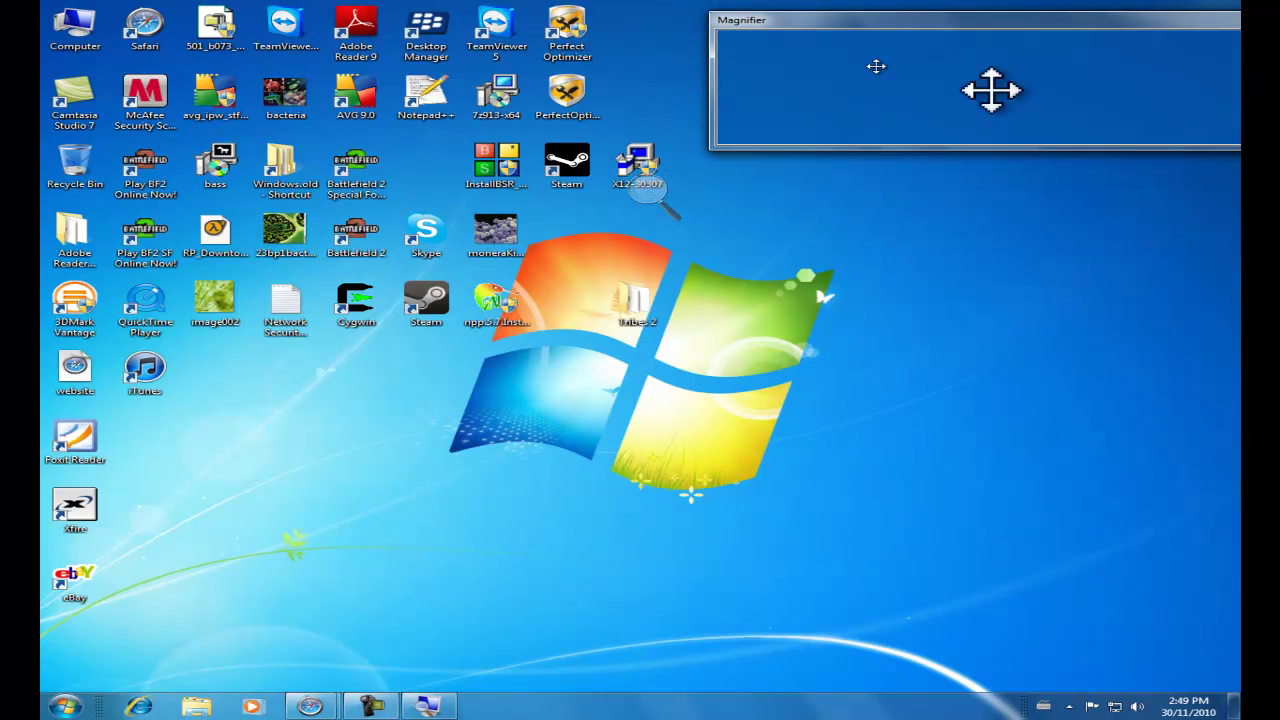
pyautogui.moveTo(800, 8); pyautogui.dragTo(1238, 70)
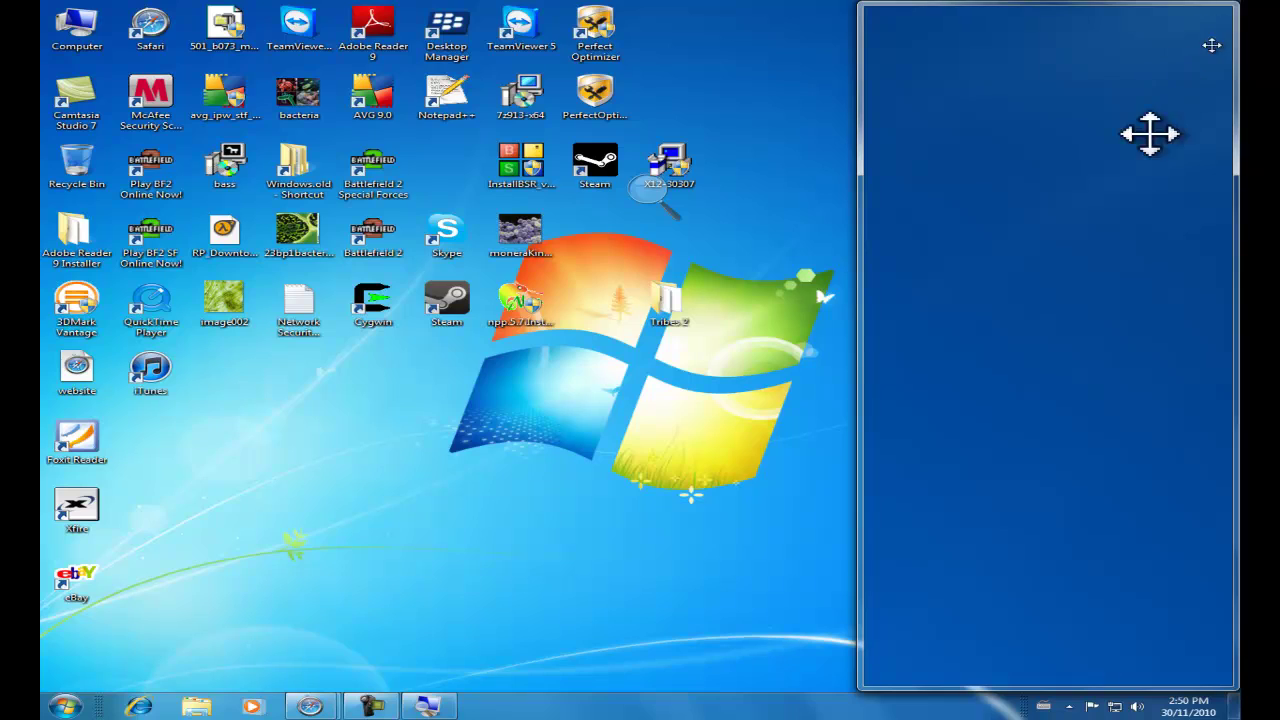
pyautogui.moveTo(1110, 18); pyautogui.dragTo(762, 193)
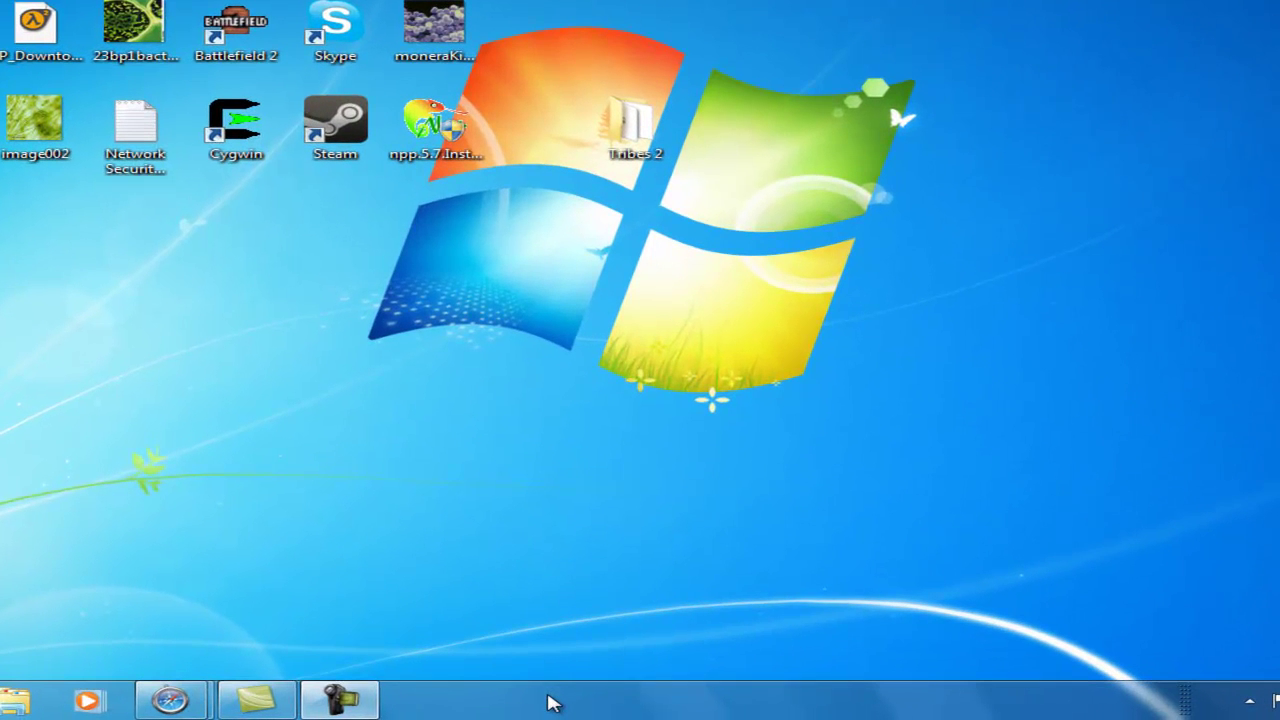
# Turn on small icons for the taskbar and set its buttons to Never combine in the taskbar properties
pyautogui.rightClick(577, 707)
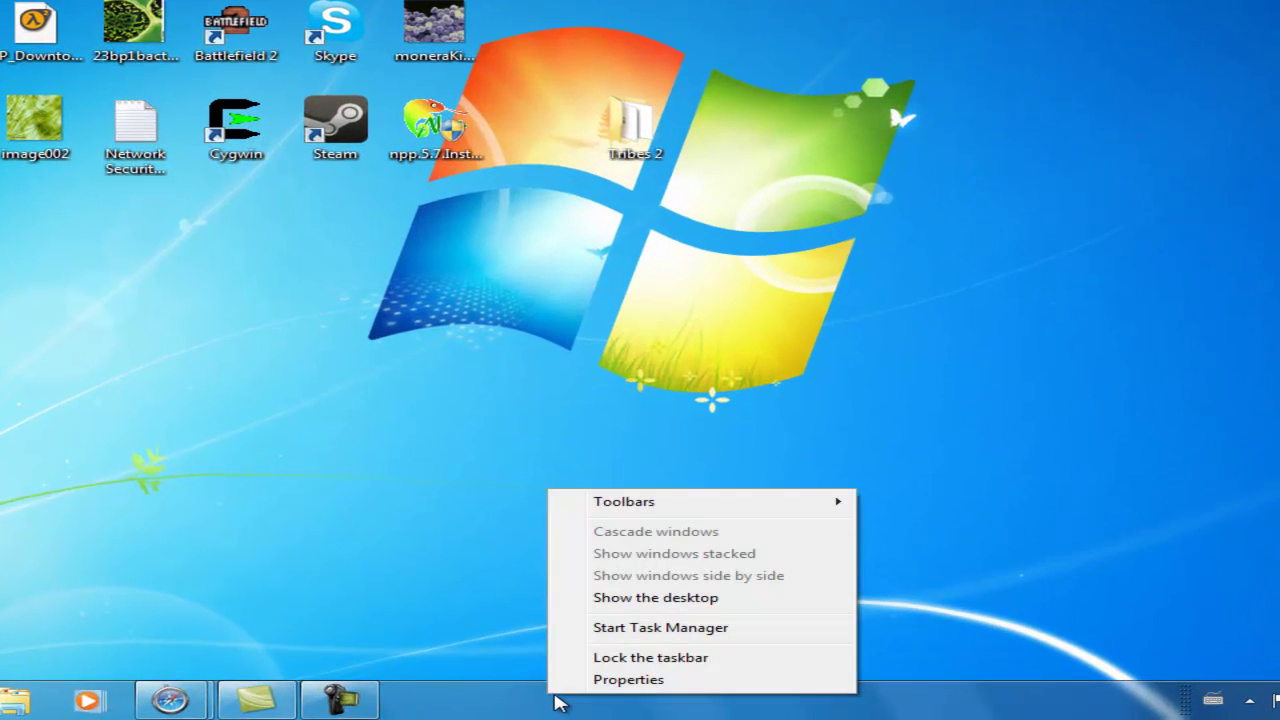
pyautogui.click(600, 680)
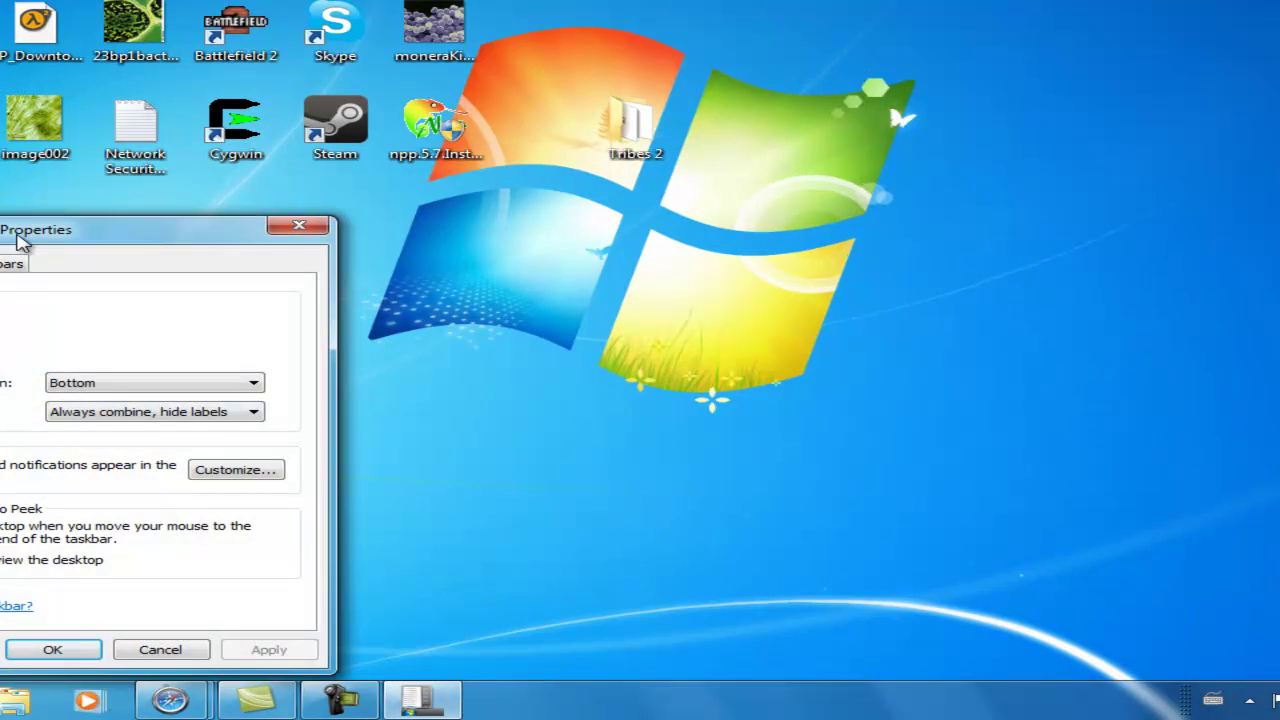
pyautogui.moveTo(40, 229); pyautogui.dragTo(244, 152)
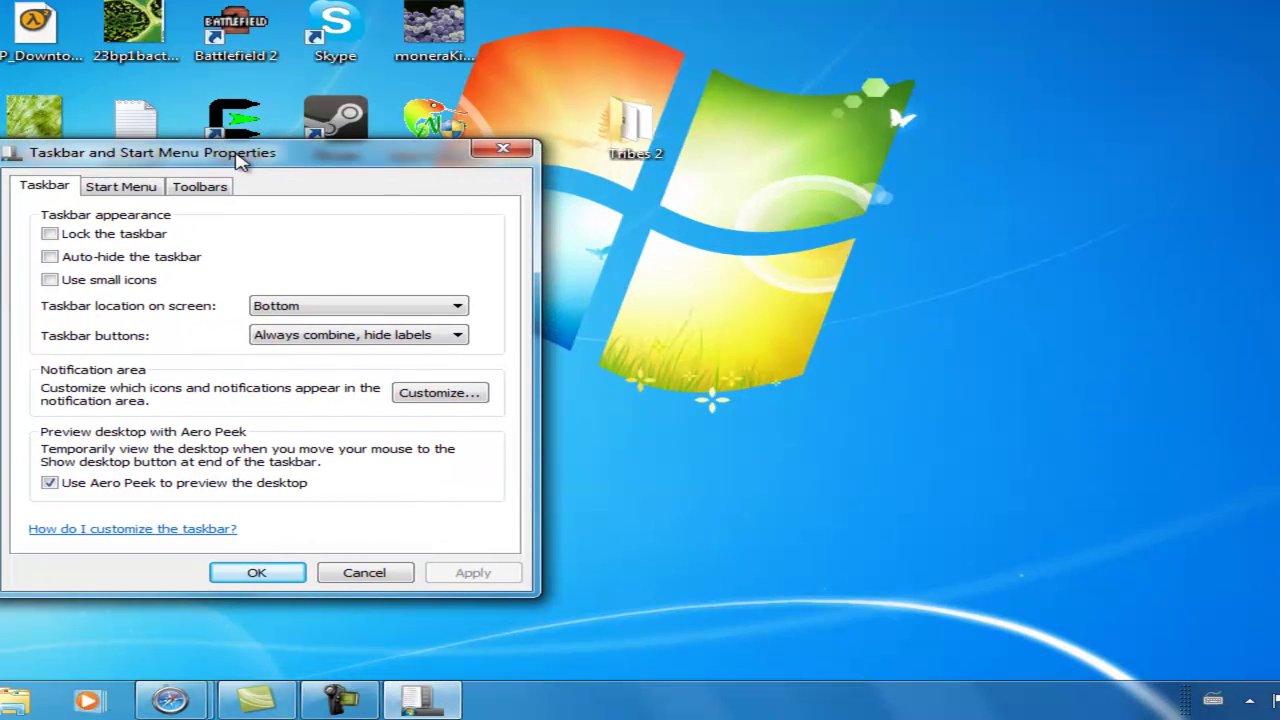
pyautogui.click(50, 281)
pyautogui.click(360, 340)
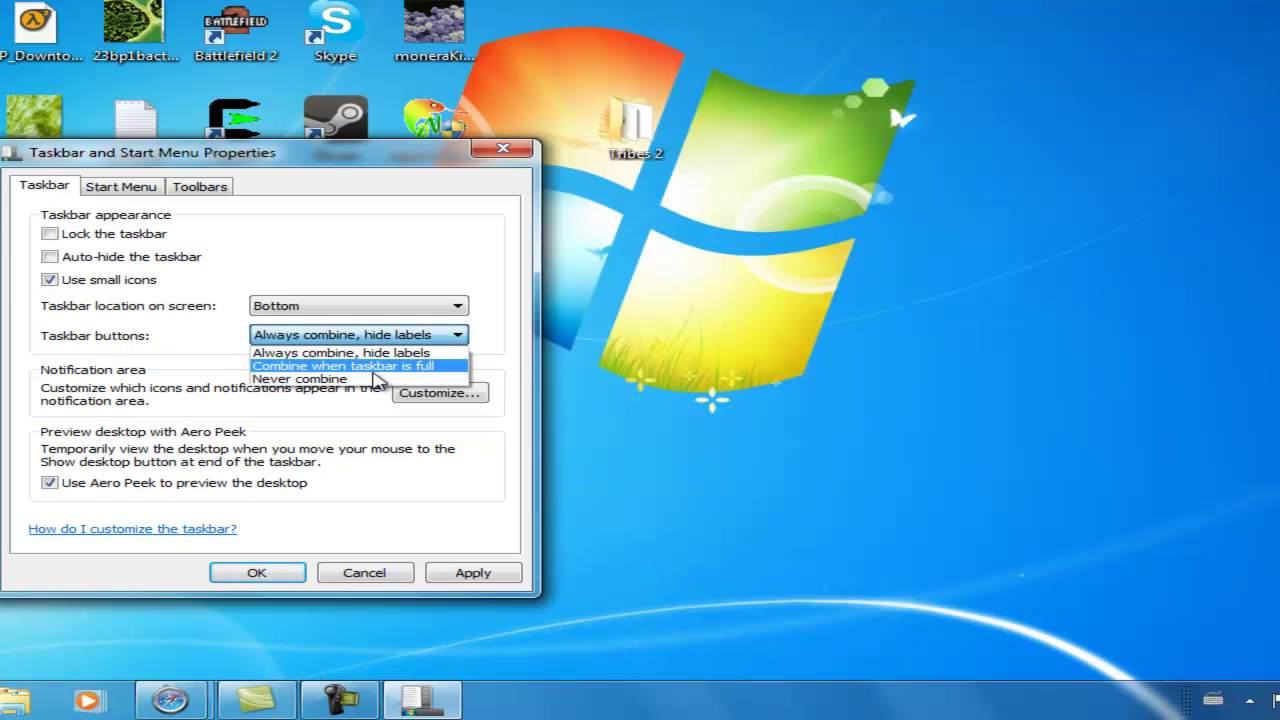
pyautogui.click(372, 380)
pyautogui.click(478, 573)
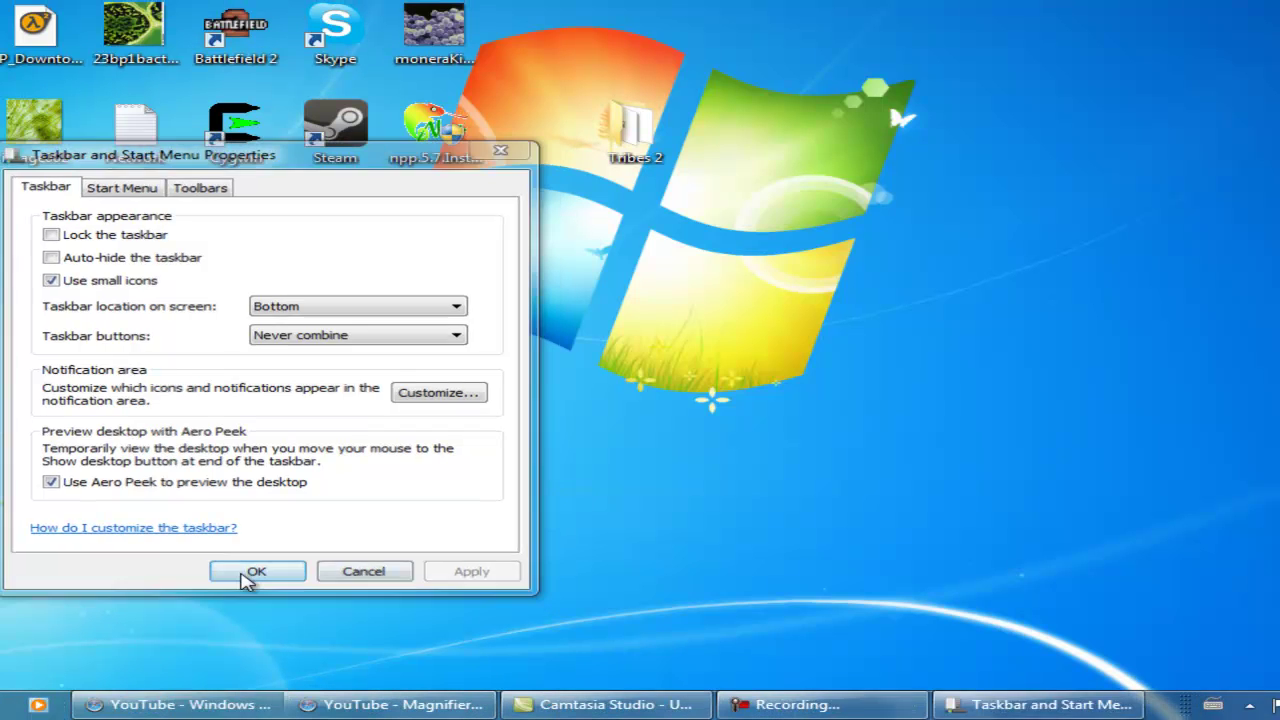
pyautogui.click(254, 574)
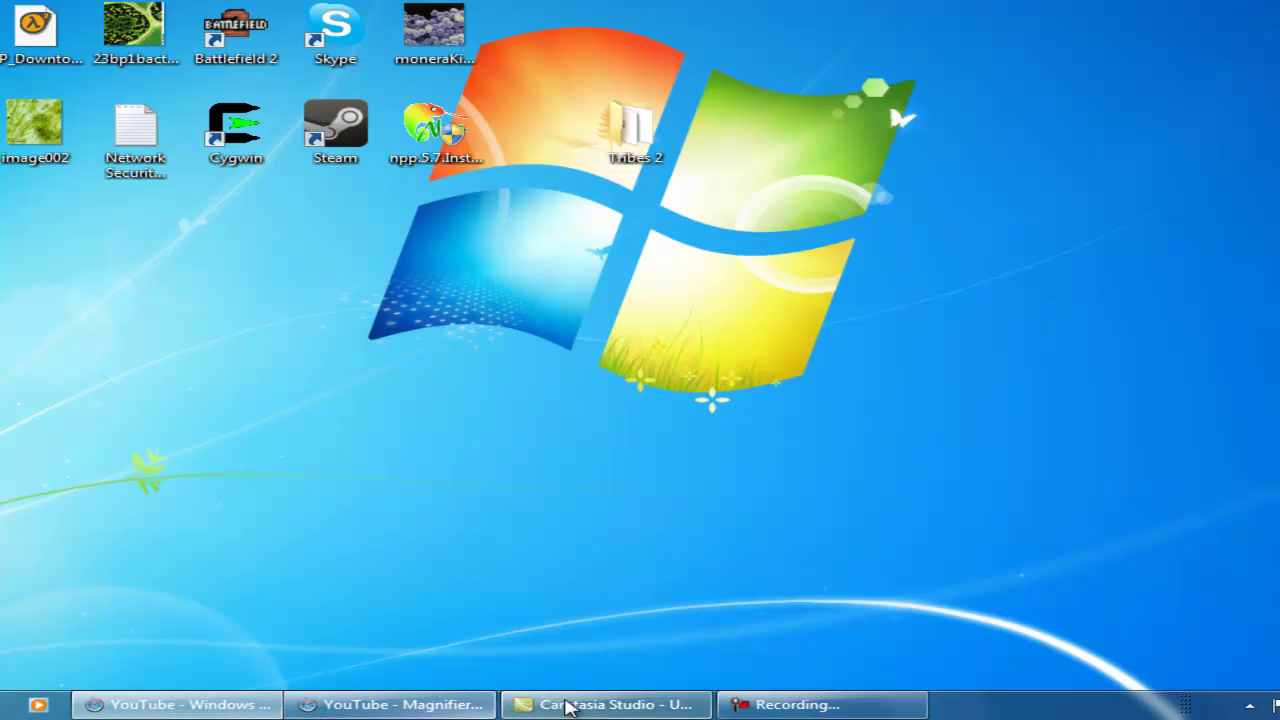
# Turn off small taskbar icons and set the taskbar buttons to Always combine, hide labels
pyautogui.rightClick(978, 708)
pyautogui.click(1030, 691)
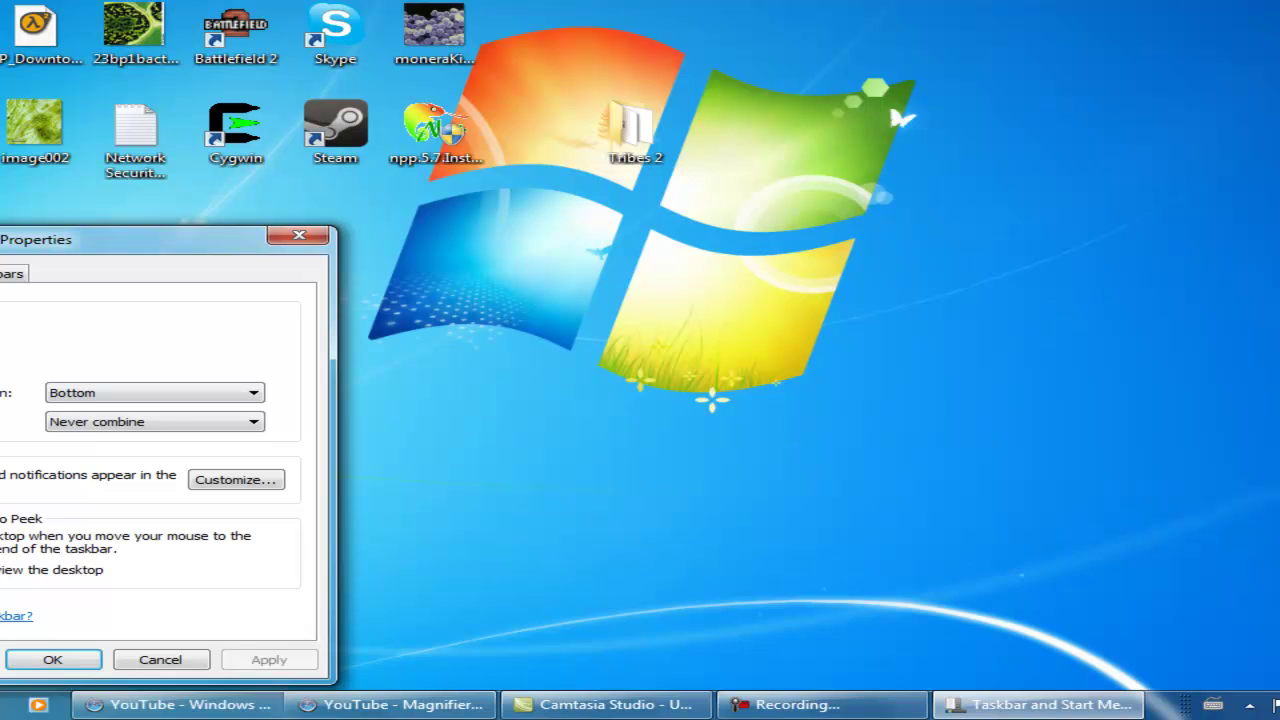
pyautogui.click(10, 375)
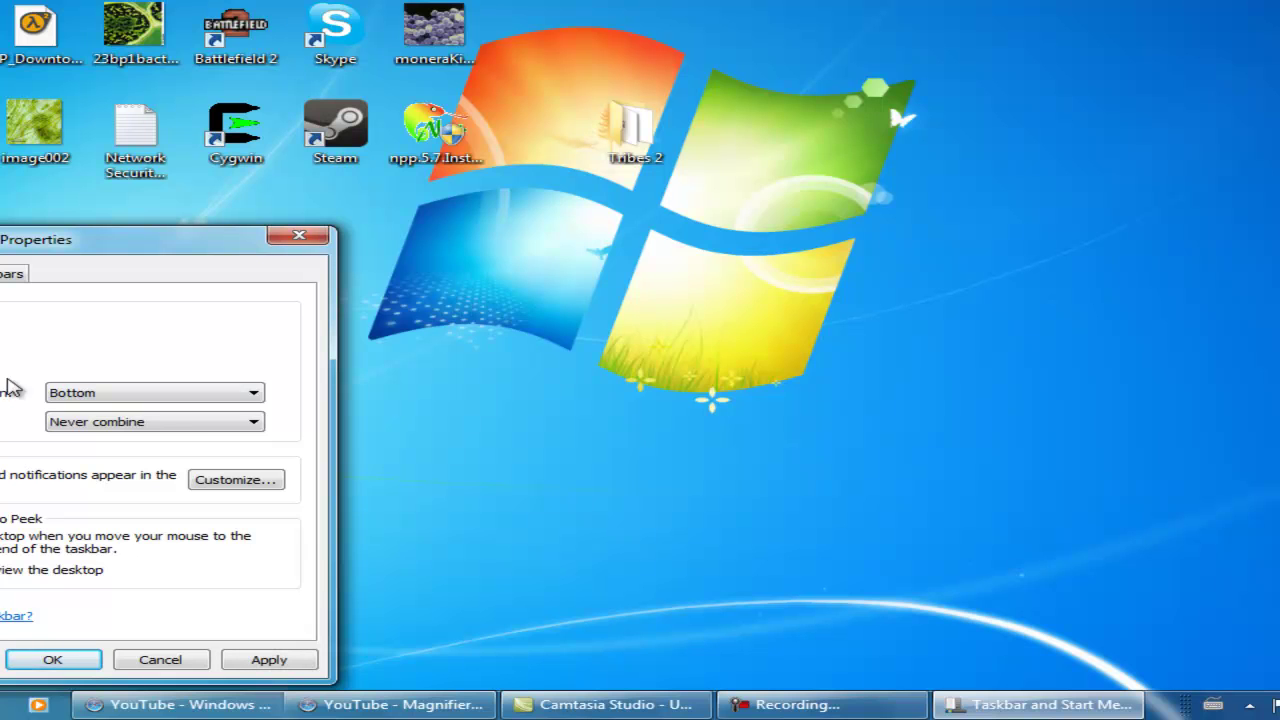
pyautogui.click(198, 430)
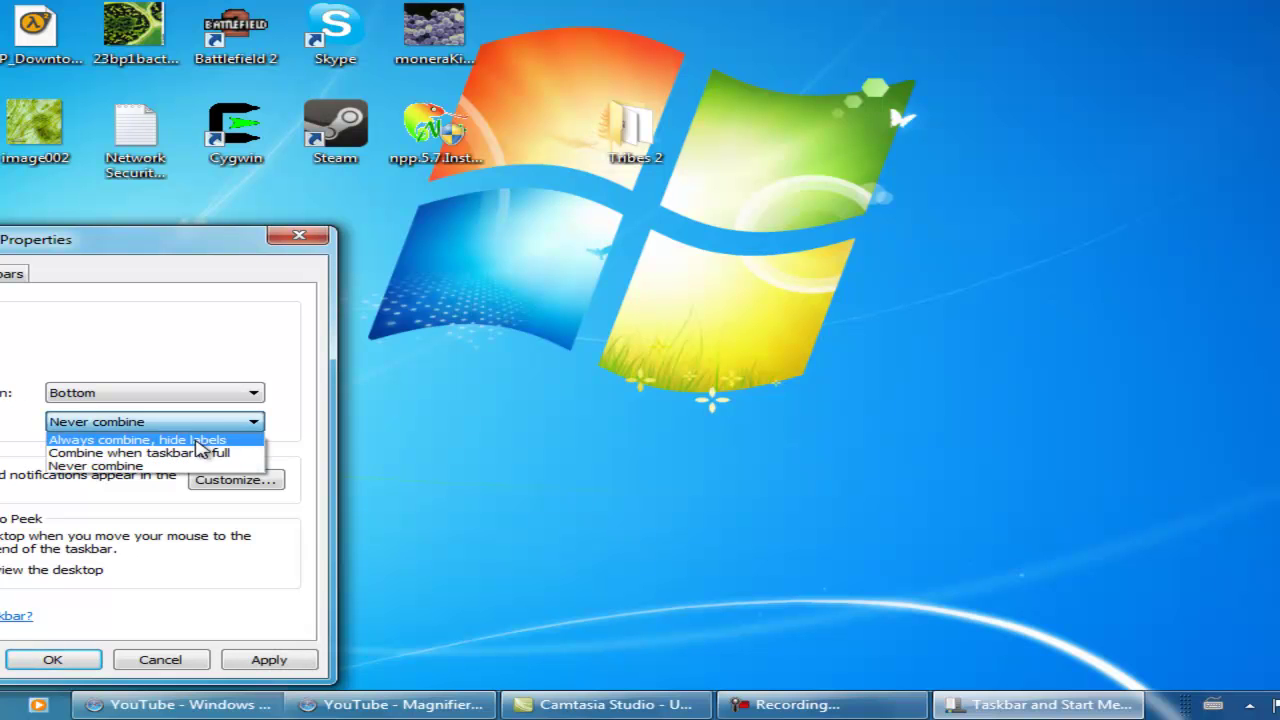
pyautogui.click(196, 440)
pyautogui.click(272, 660)
pyautogui.click(53, 648)
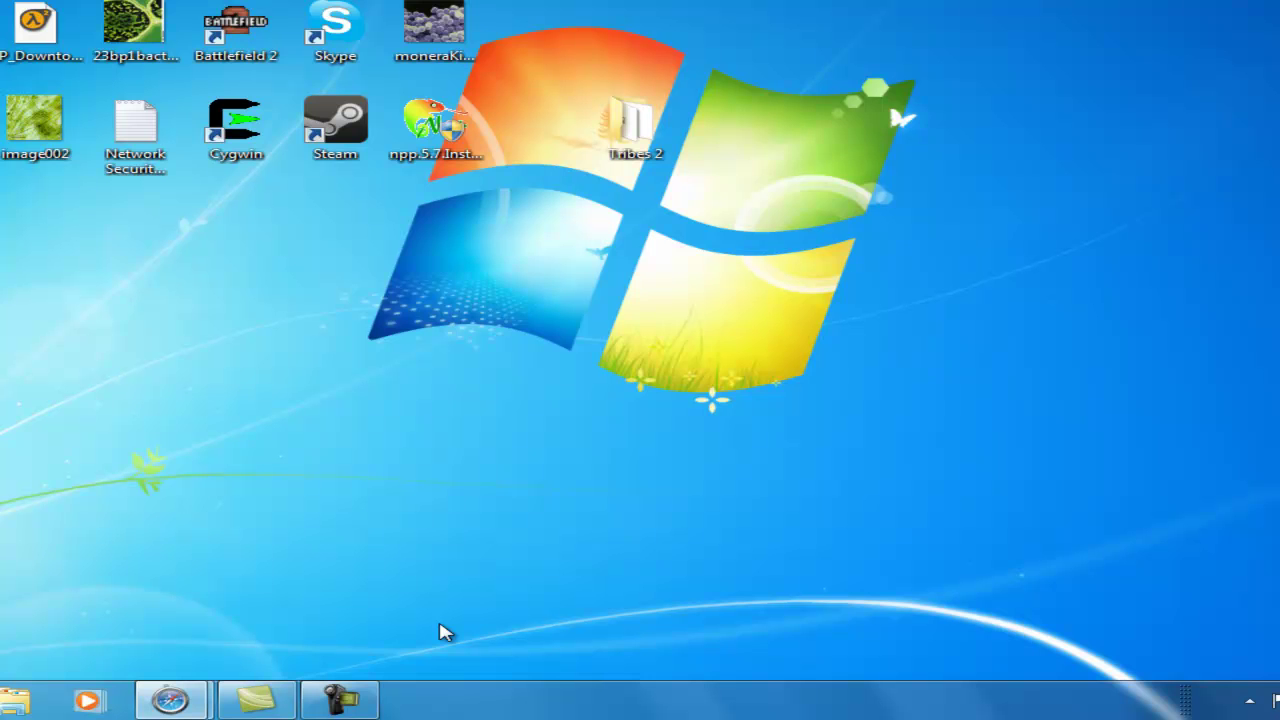
# View the taskbar appearance options in the taskbar properties and close the dialog
pyautogui.rightClick(451, 700)
pyautogui.click(512, 684)
pyautogui.click(120, 412)
pyautogui.click(127, 352)
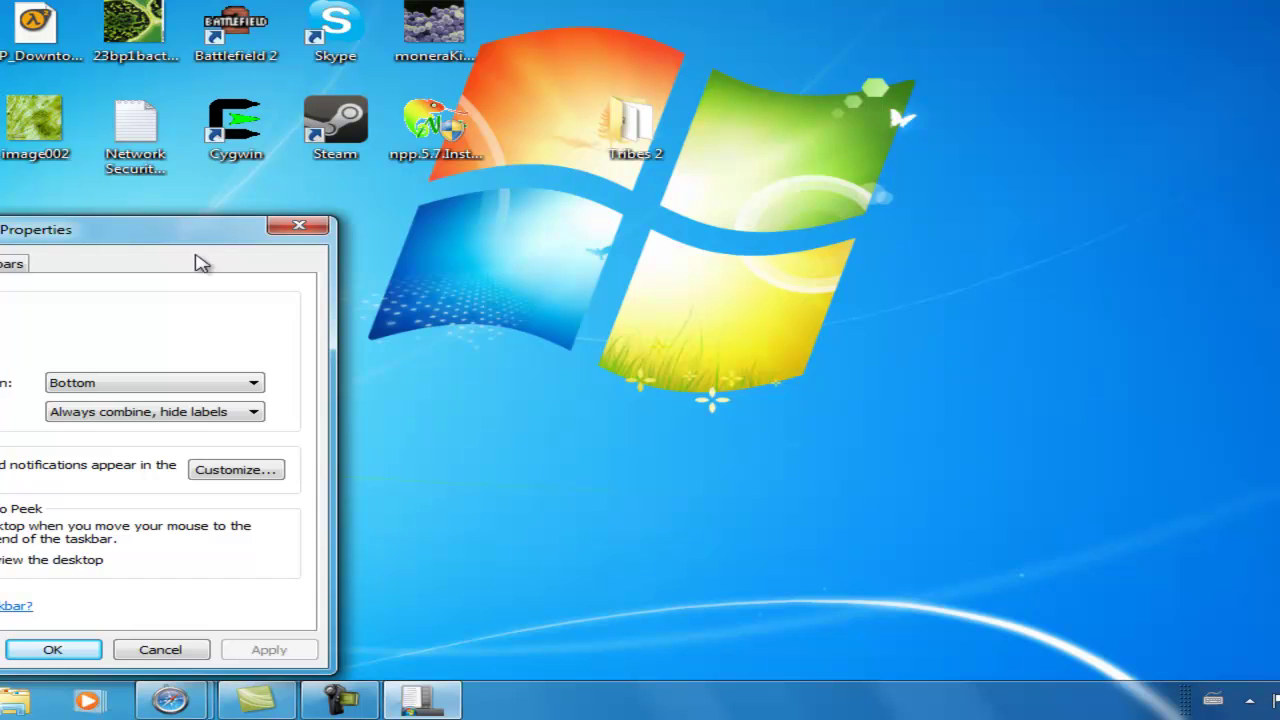
pyautogui.click(296, 226)
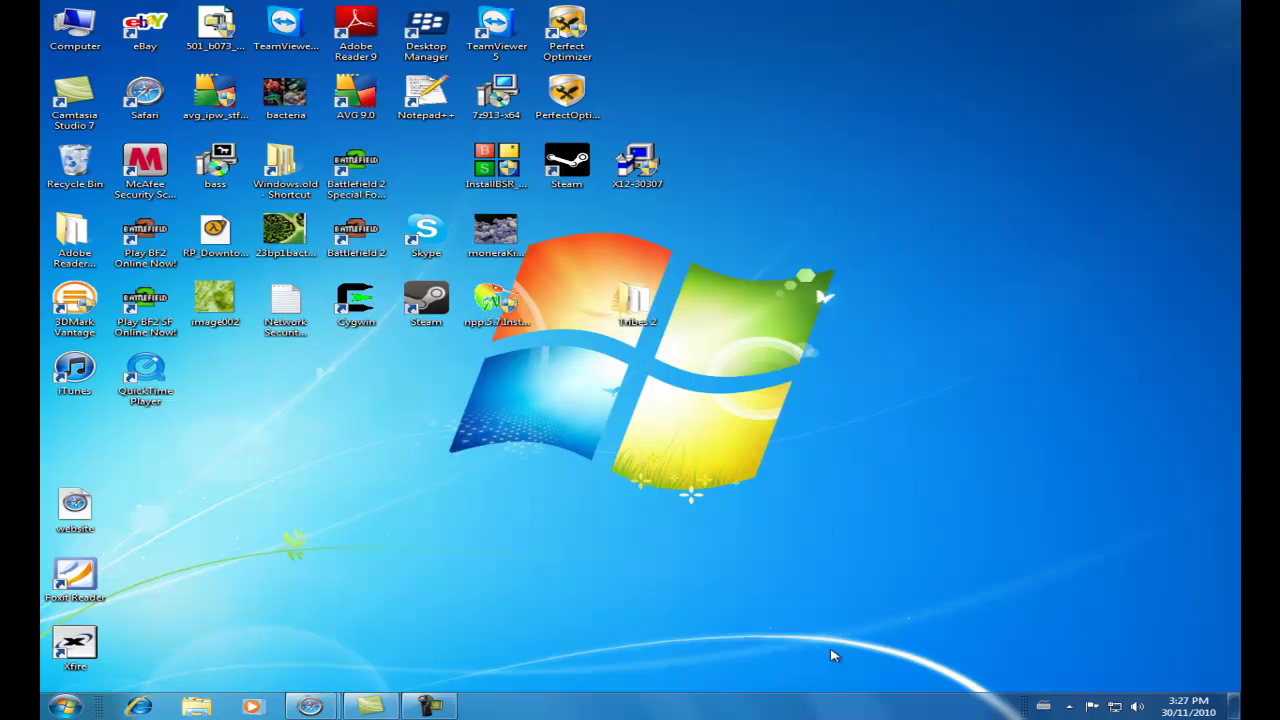
# Start a new taskbar toolbar and create a folder named QuickLaunch on the Desktop for it
pyautogui.rightClick(984, 707)
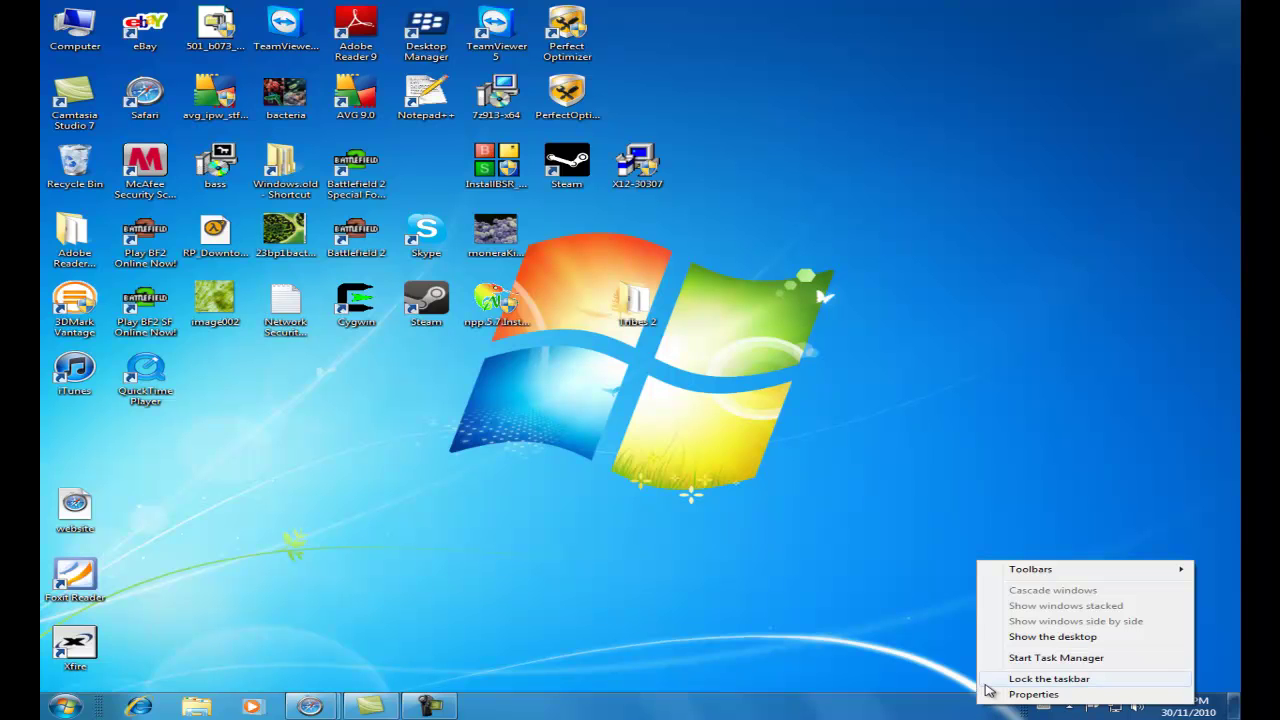
pyautogui.click(1040, 571)
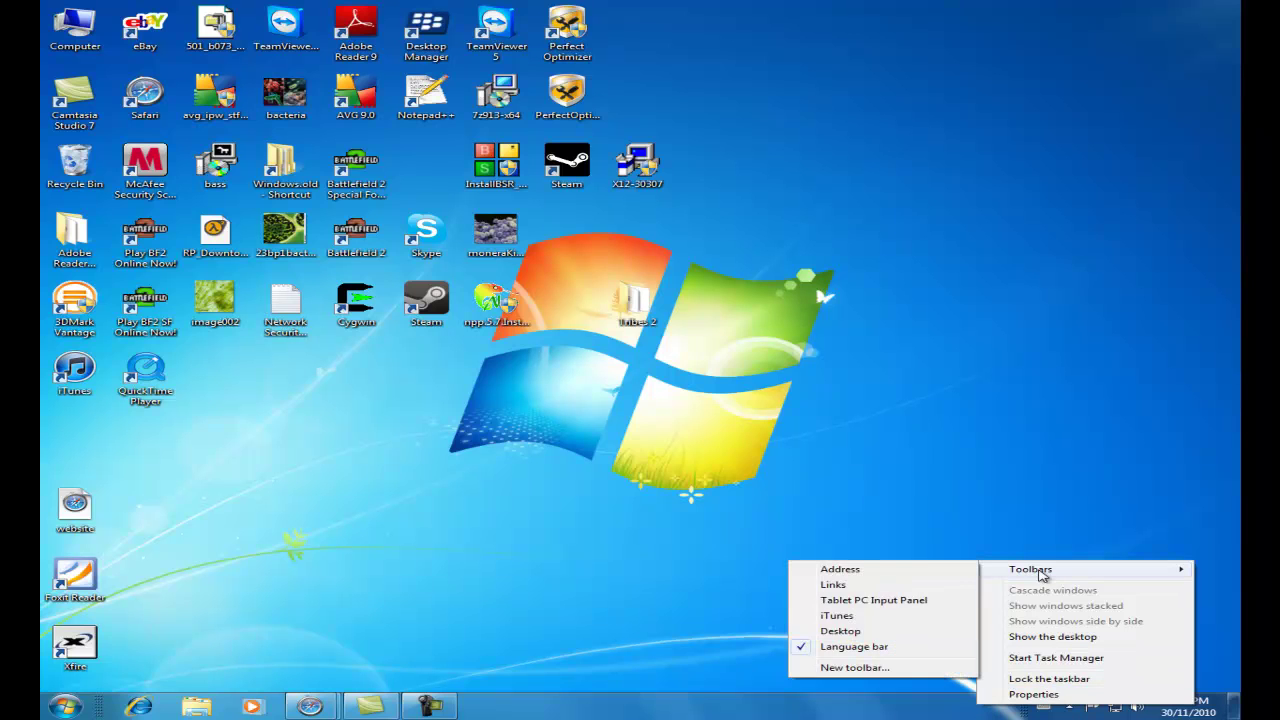
pyautogui.click(892, 668)
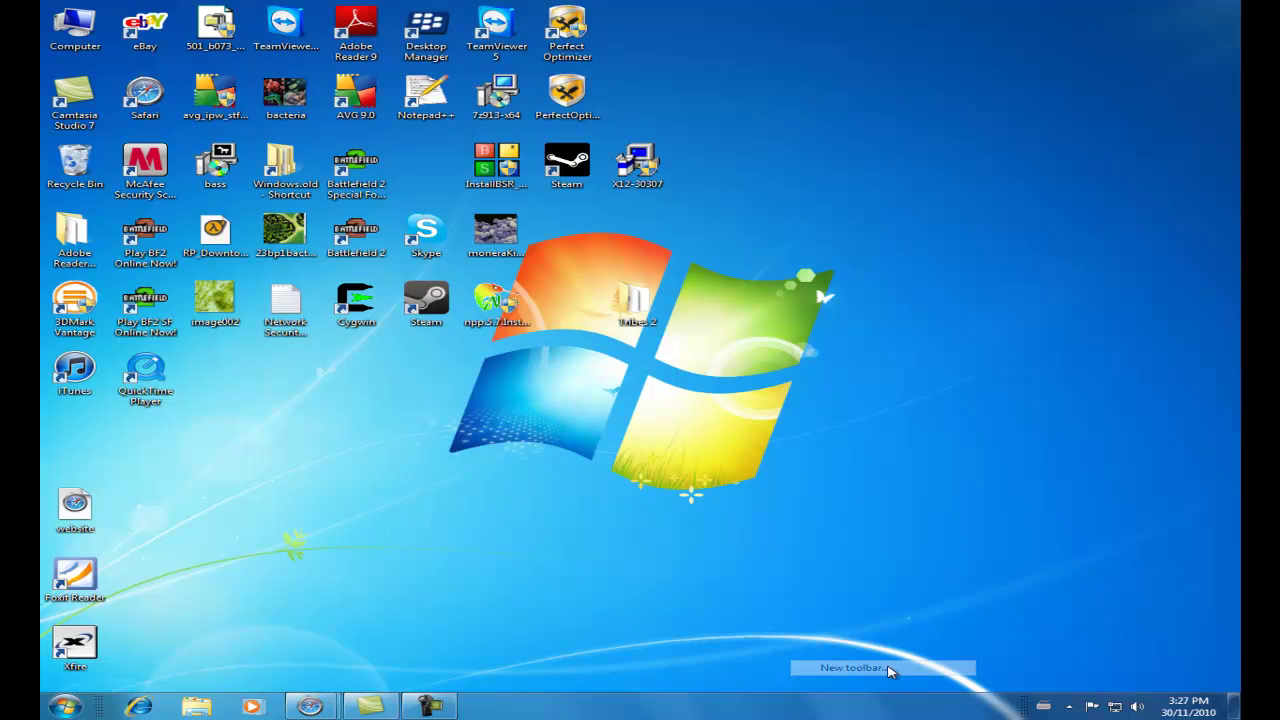
pyautogui.click(181, 403)
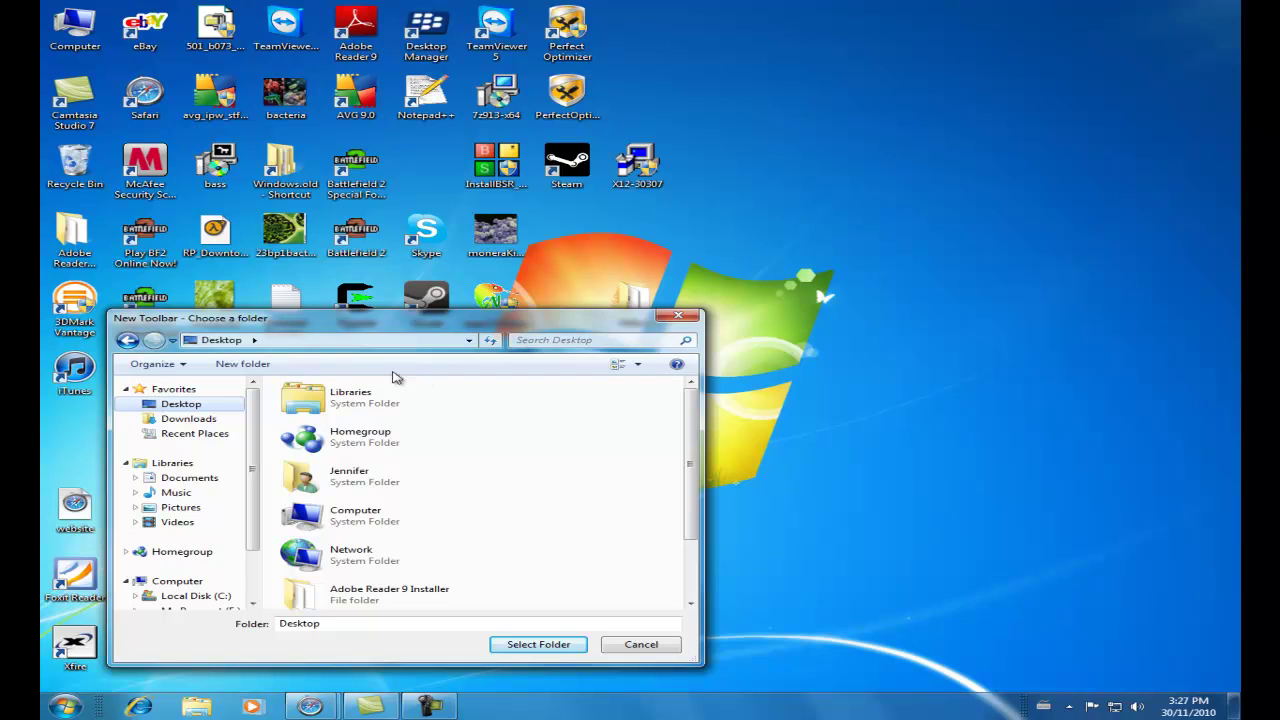
pyautogui.click(242, 364)
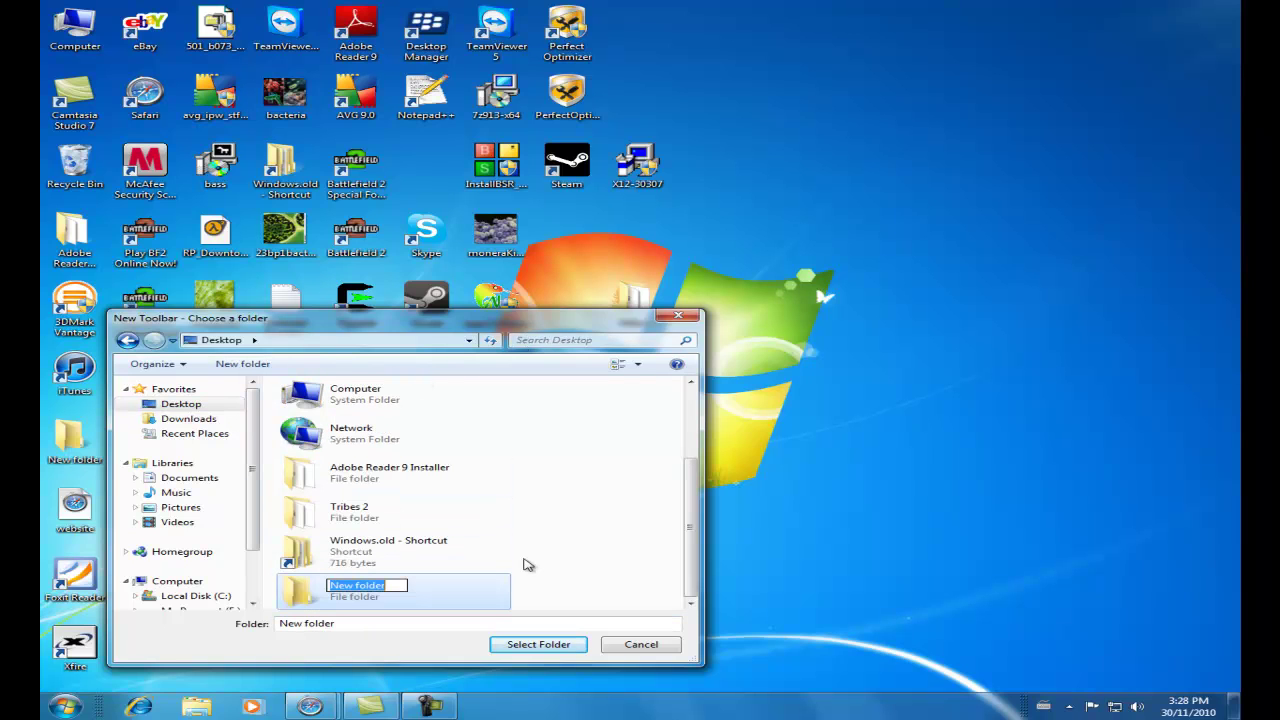
pyautogui.write('QuickLaunch')
pyautogui.click(337, 624)
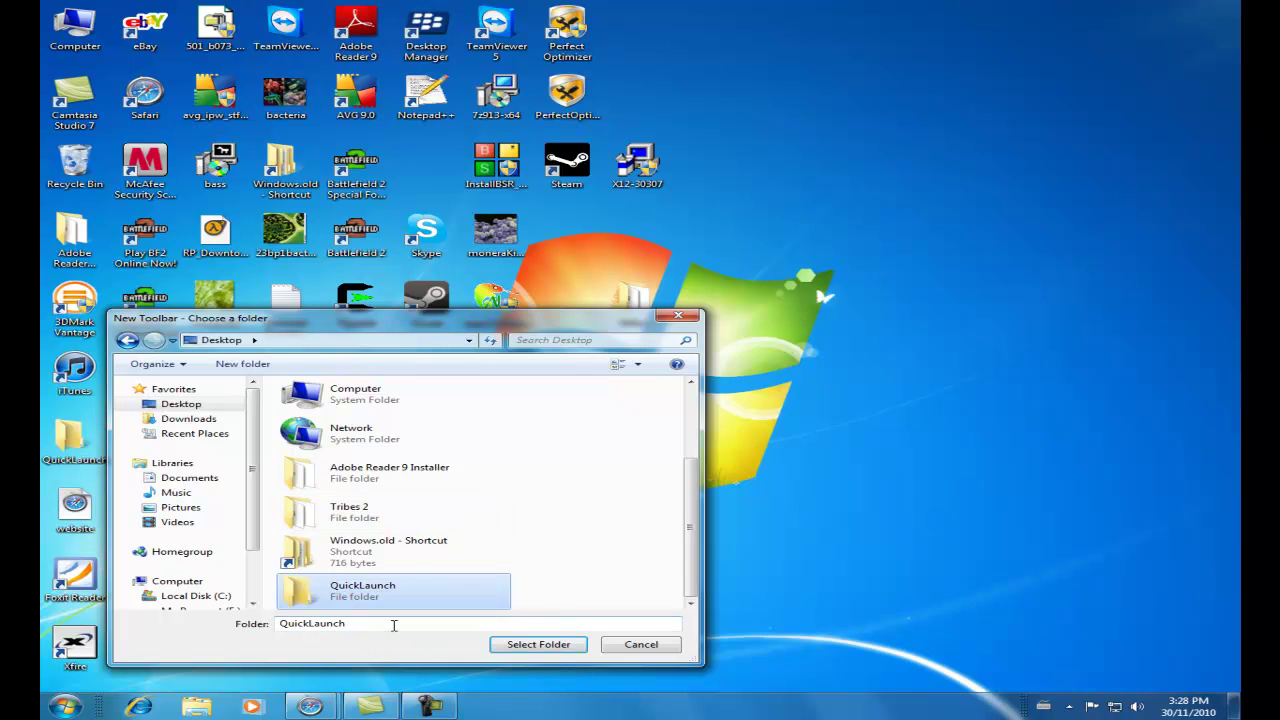
# Use the QuickLaunch folder as the new taskbar toolbar and copy the desktop iTunes shortcut into that folder
pyautogui.click(540, 645)
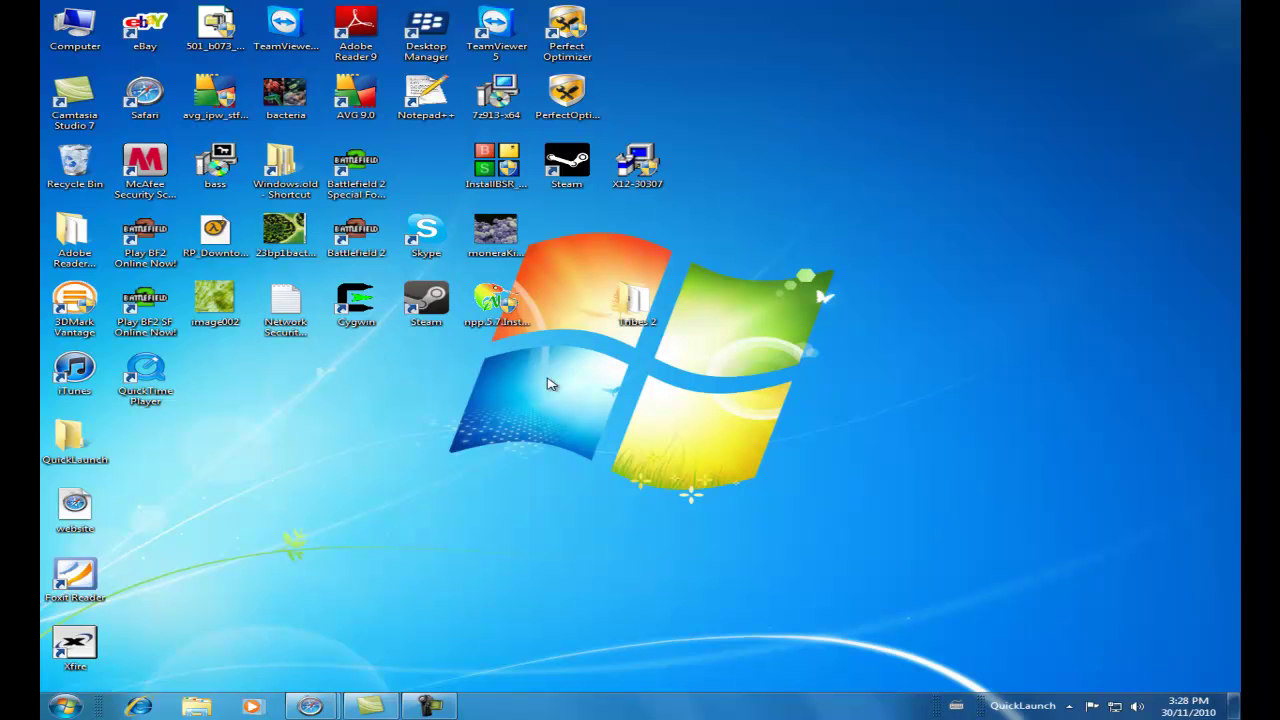
pyautogui.rightClick(88, 394)
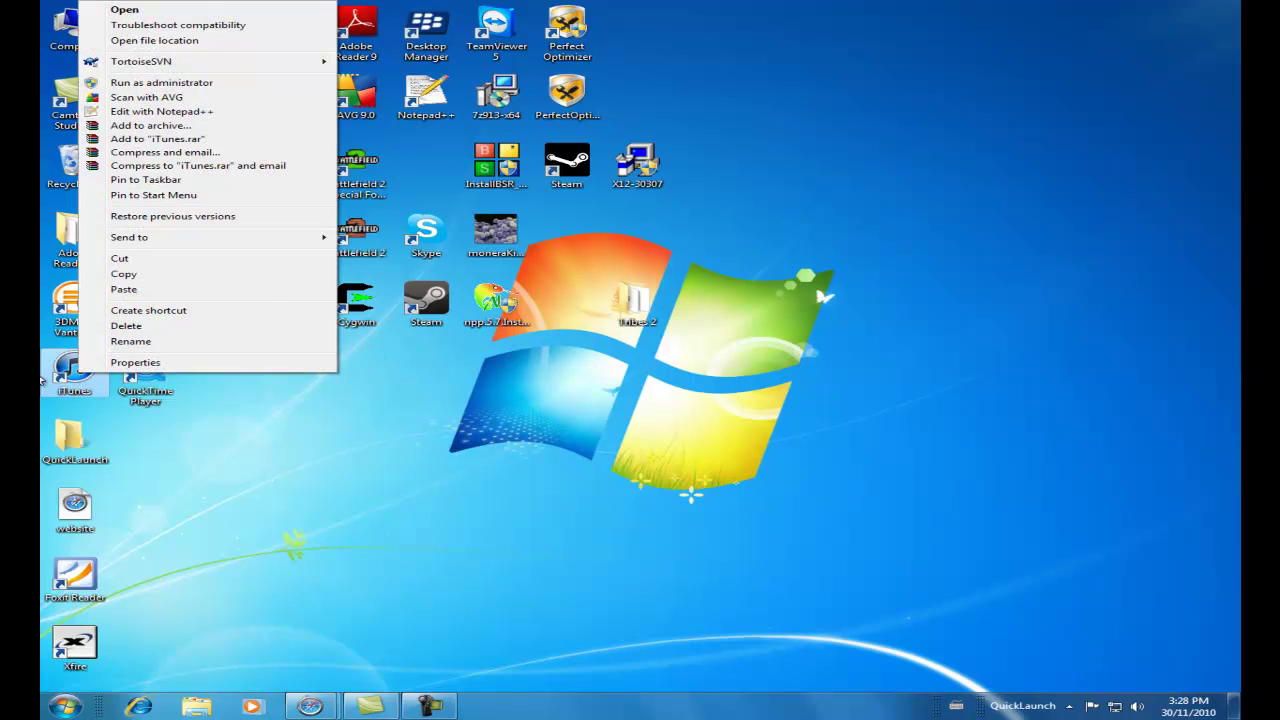
pyautogui.click(180, 274)
pyautogui.click(78, 446)
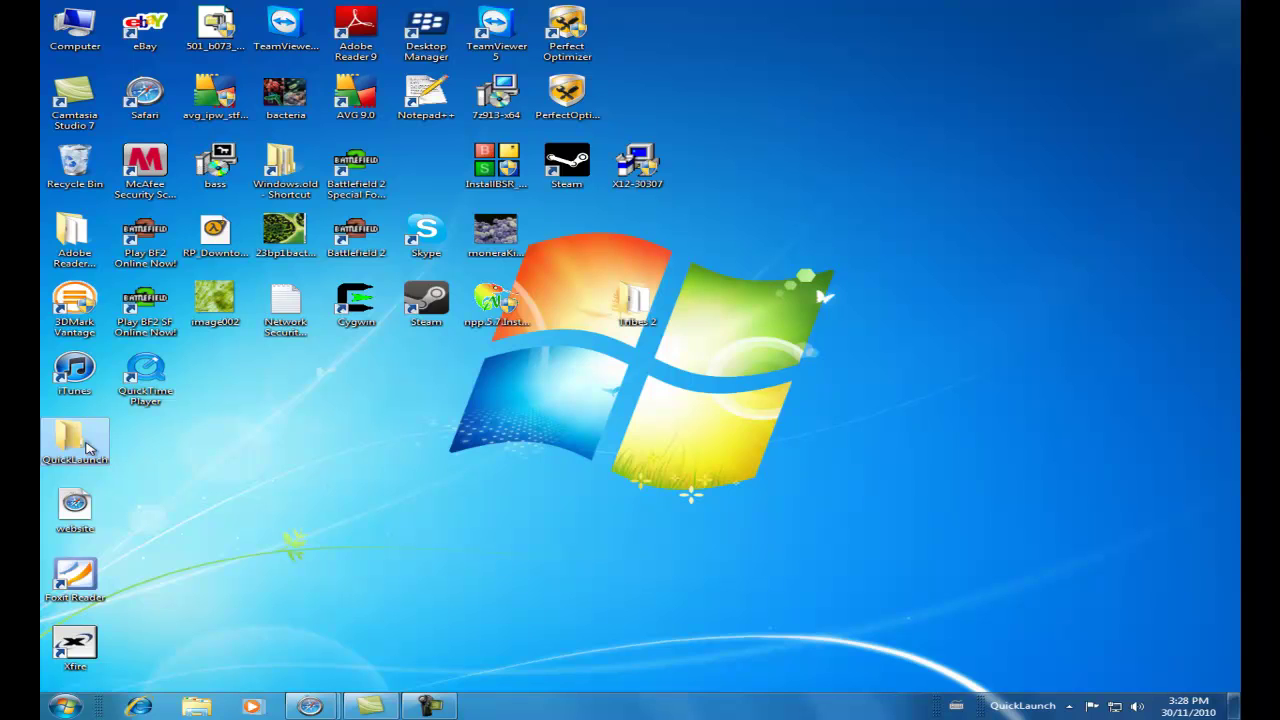
pyautogui.doubleClick(88, 448)
pyautogui.rightClick(429, 407)
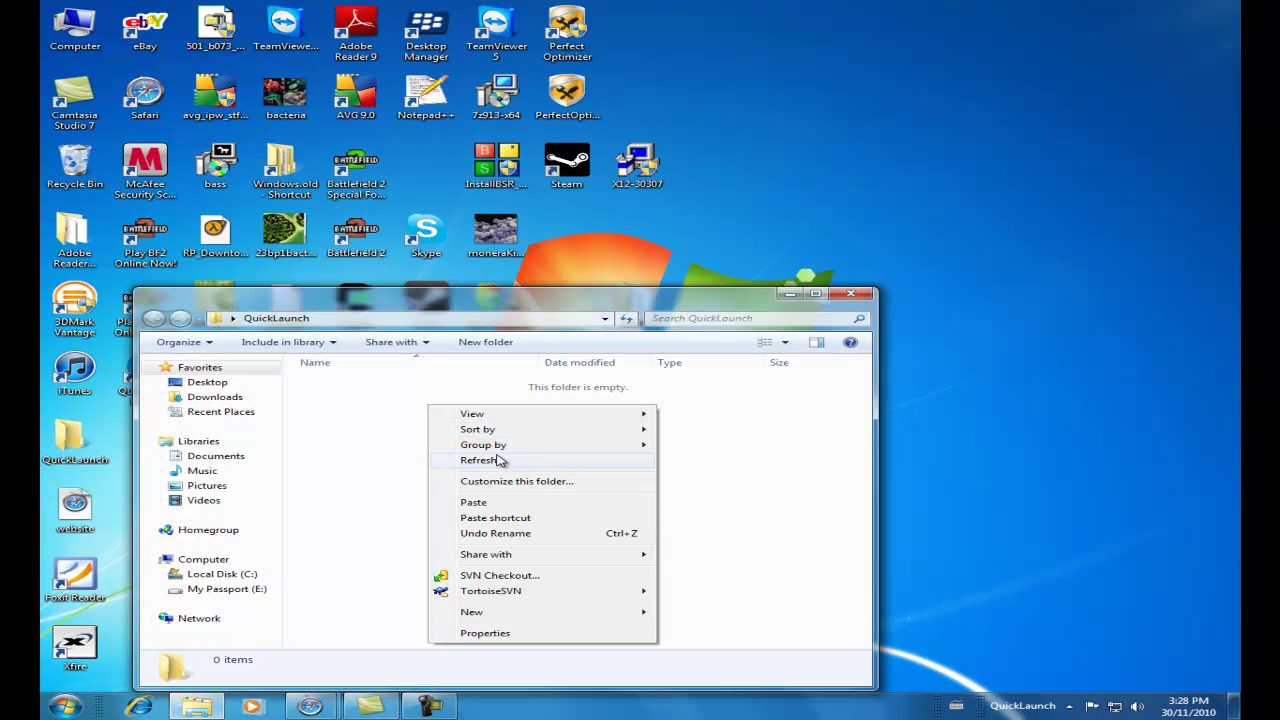
pyautogui.click(498, 504)
# Copy the desktop Battlefield 2 shortcut into the QuickLaunch folder and close the folder window
pyautogui.rightClick(343, 243)
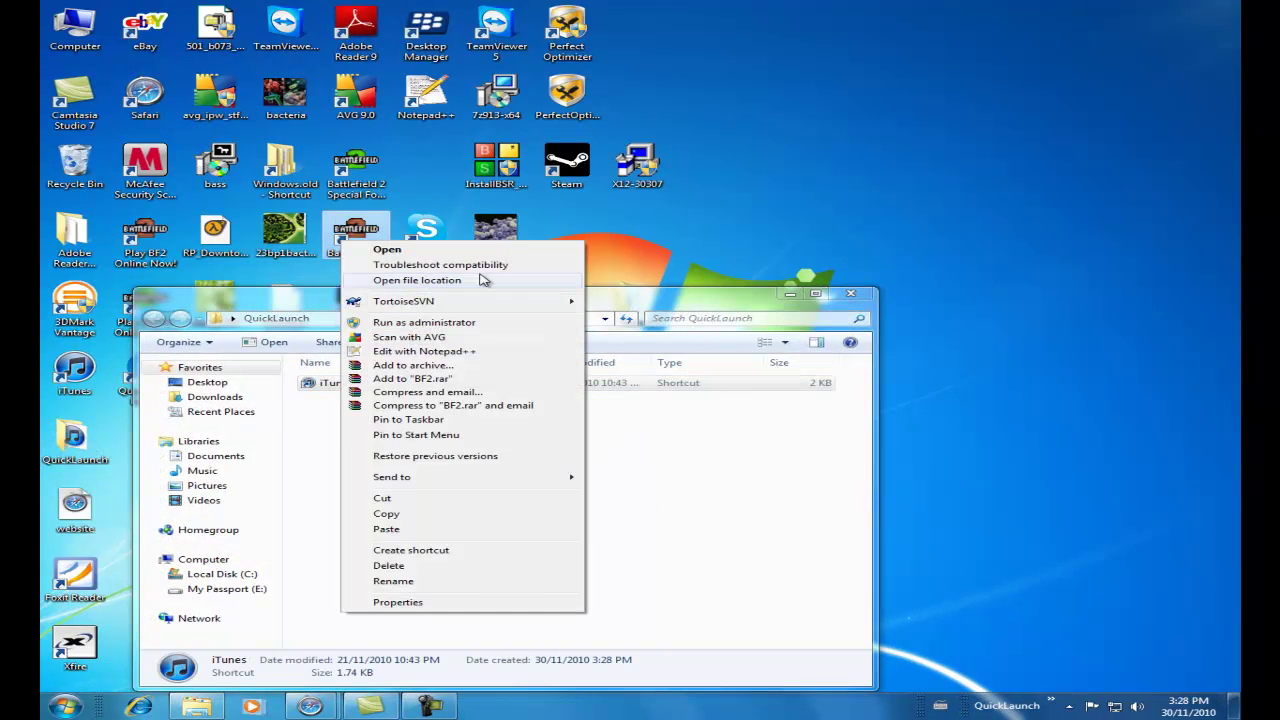
pyautogui.click(387, 528)
pyautogui.rightClick(308, 448)
pyautogui.moveTo(352, 455)
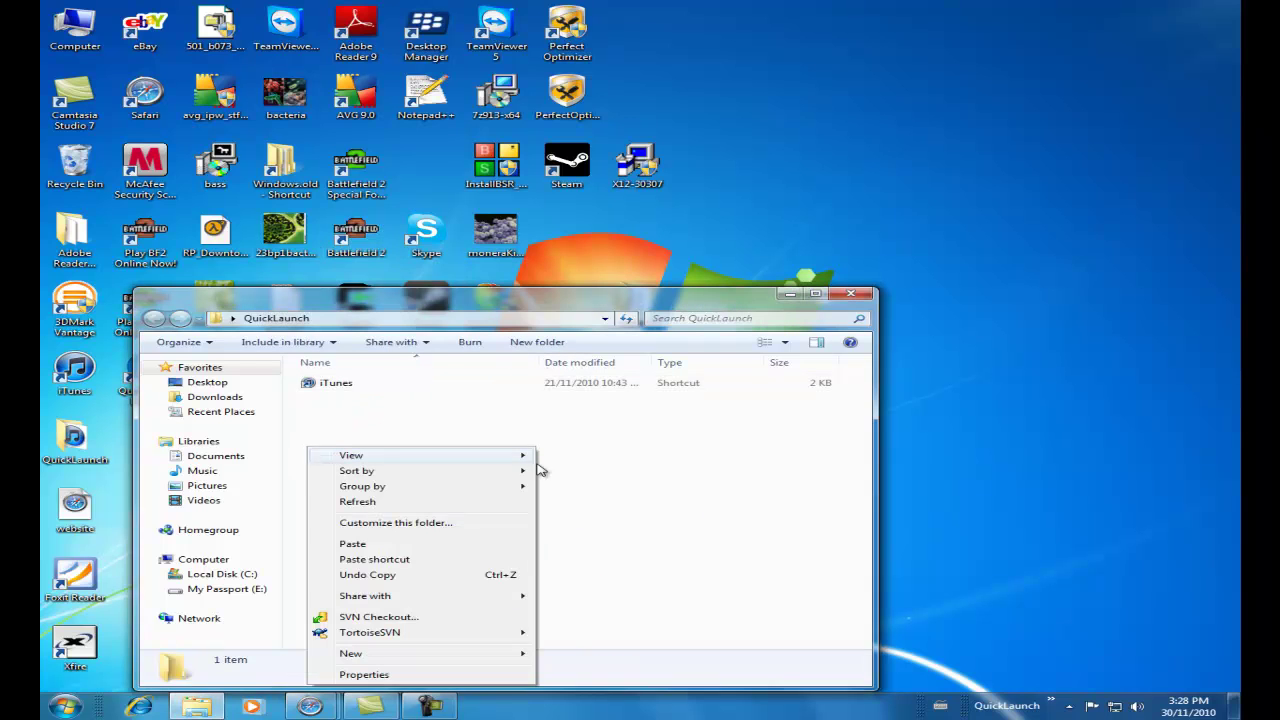
pyautogui.click(423, 545)
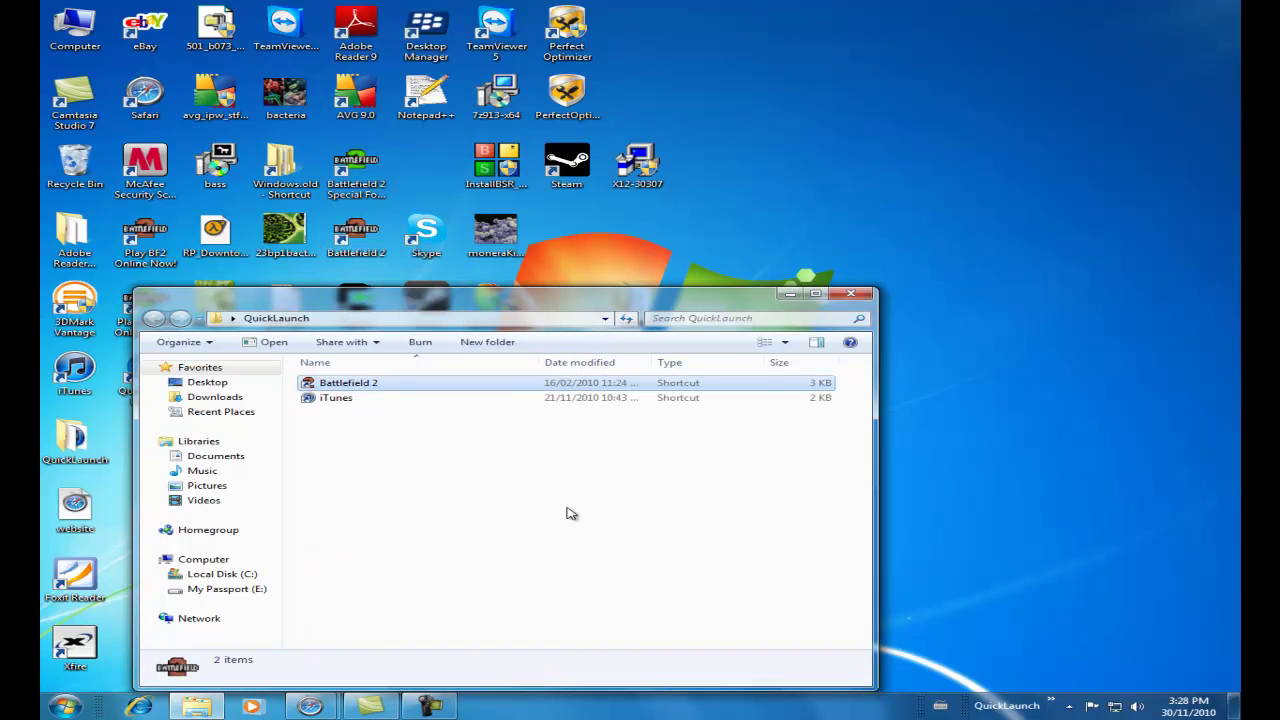
pyautogui.click(632, 500)
pyautogui.click(850, 293)
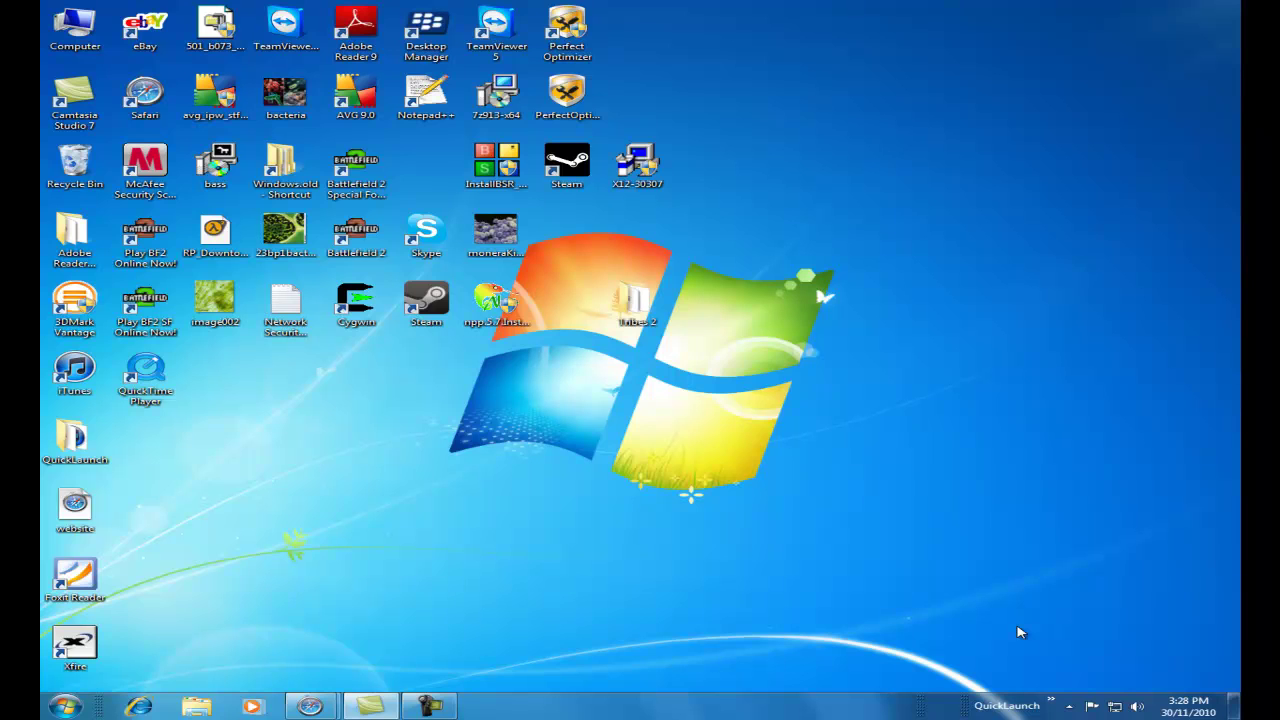
# View the shortcuts offered by the QuickLaunch toolbar on the taskbar and close the list
pyautogui.click(1053, 704)
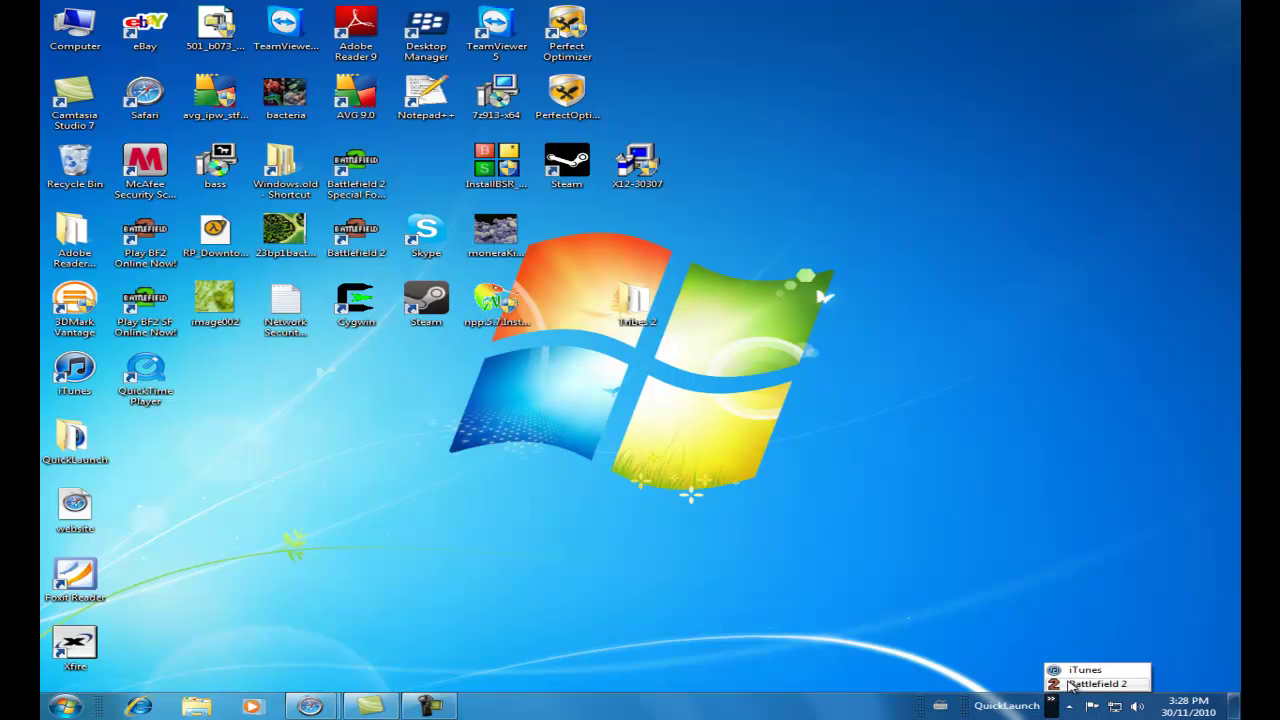
pyautogui.press('super')
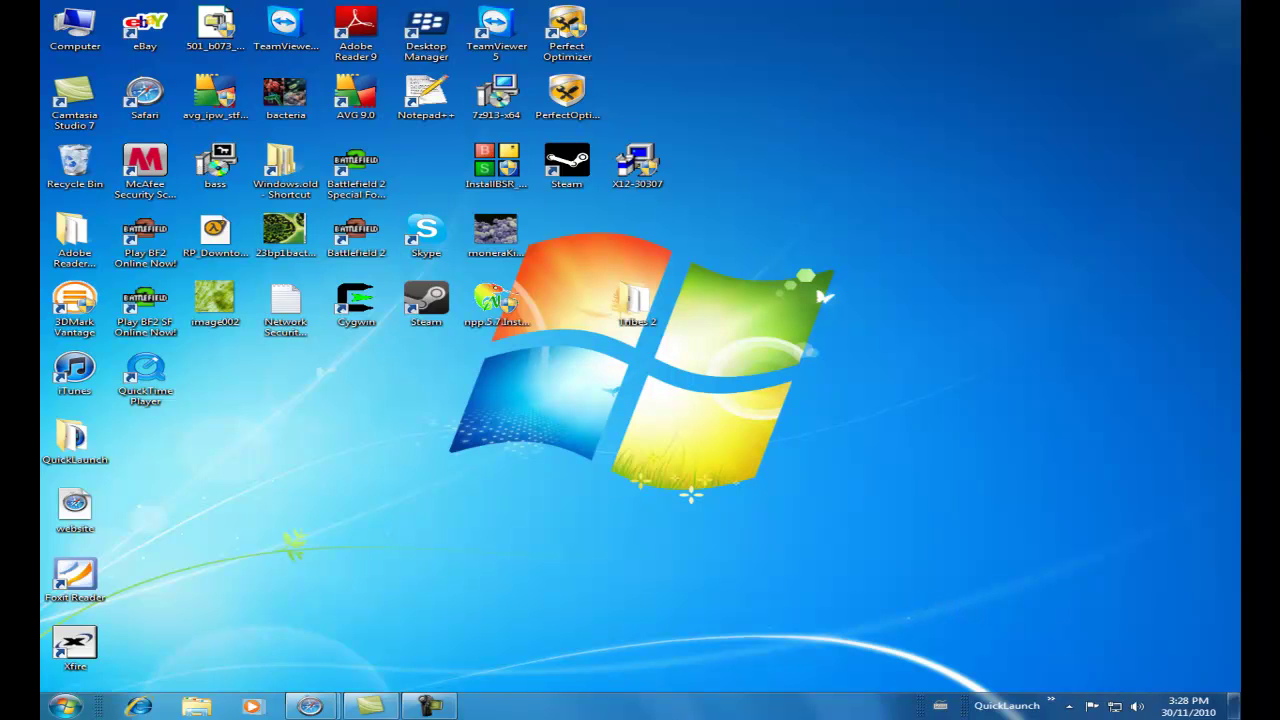
pyautogui.press('super')
pyautogui.click(1053, 704)
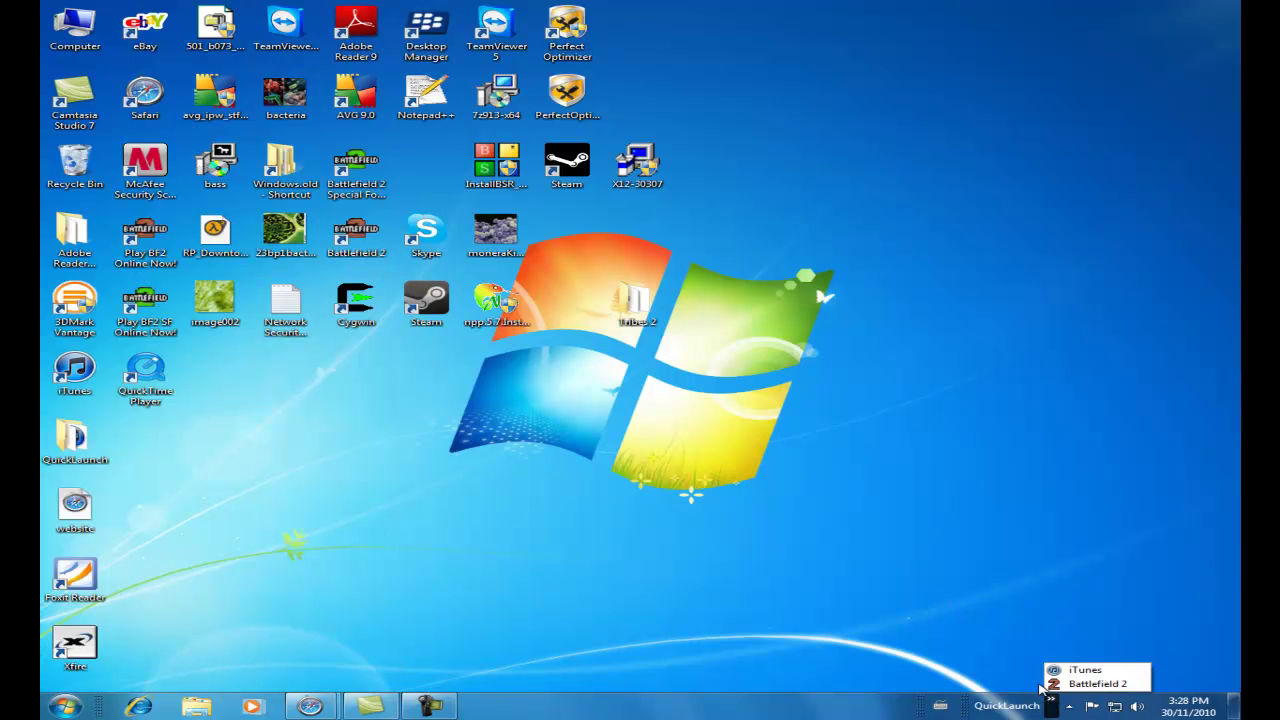
pyautogui.click(980, 652)
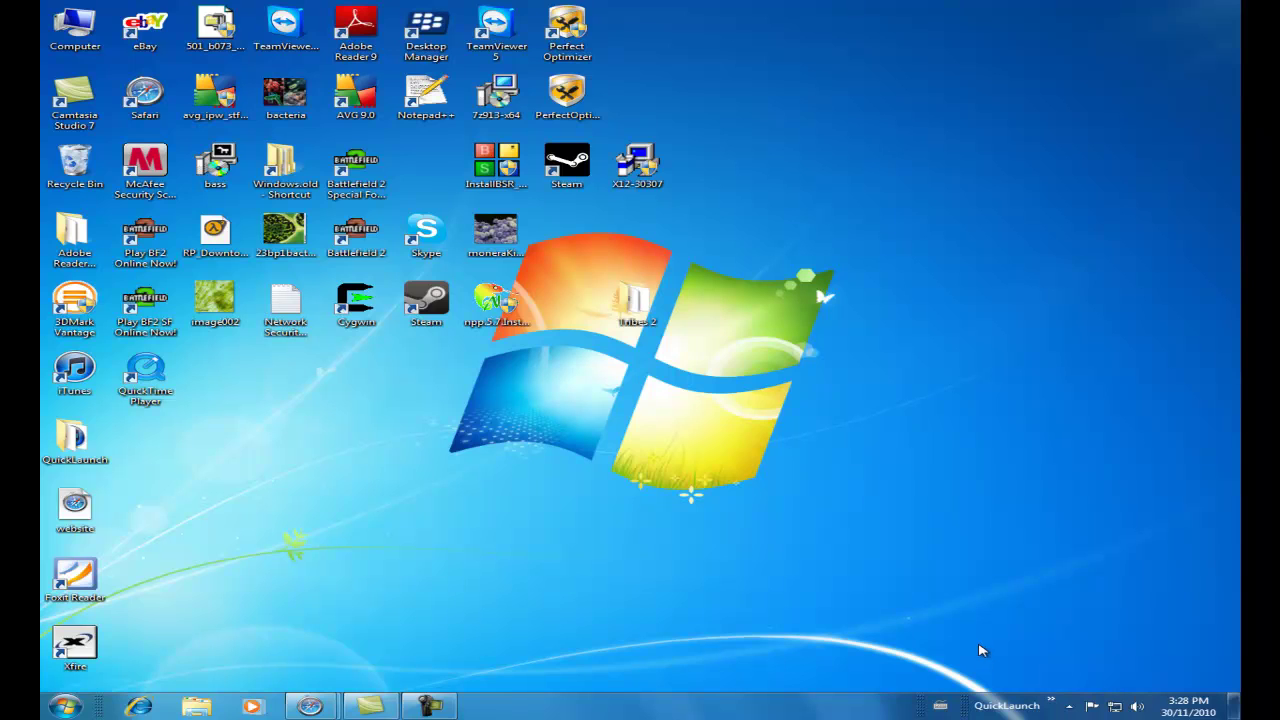
# Hide the QuickLaunch toolbar's text and title, and bring up the taskbar's list of available toolbars
pyautogui.rightClick(1014, 705)
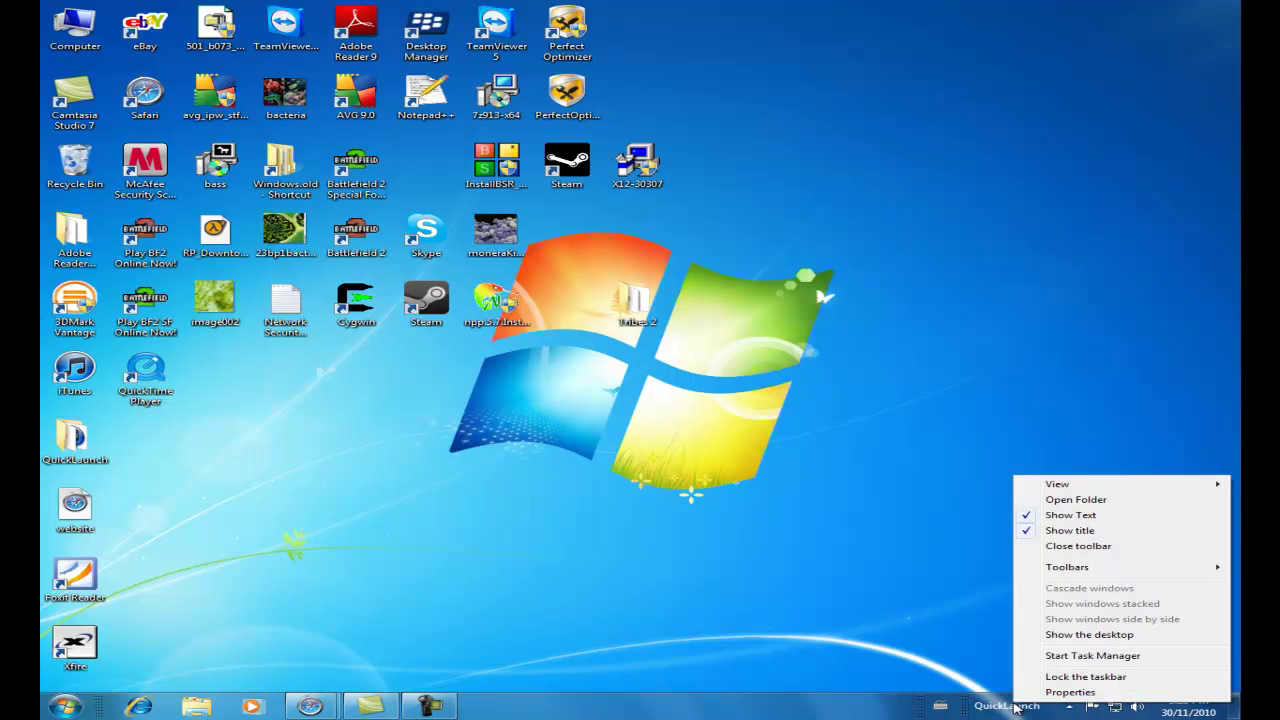
pyautogui.click(1073, 517)
pyautogui.rightClick(1020, 700)
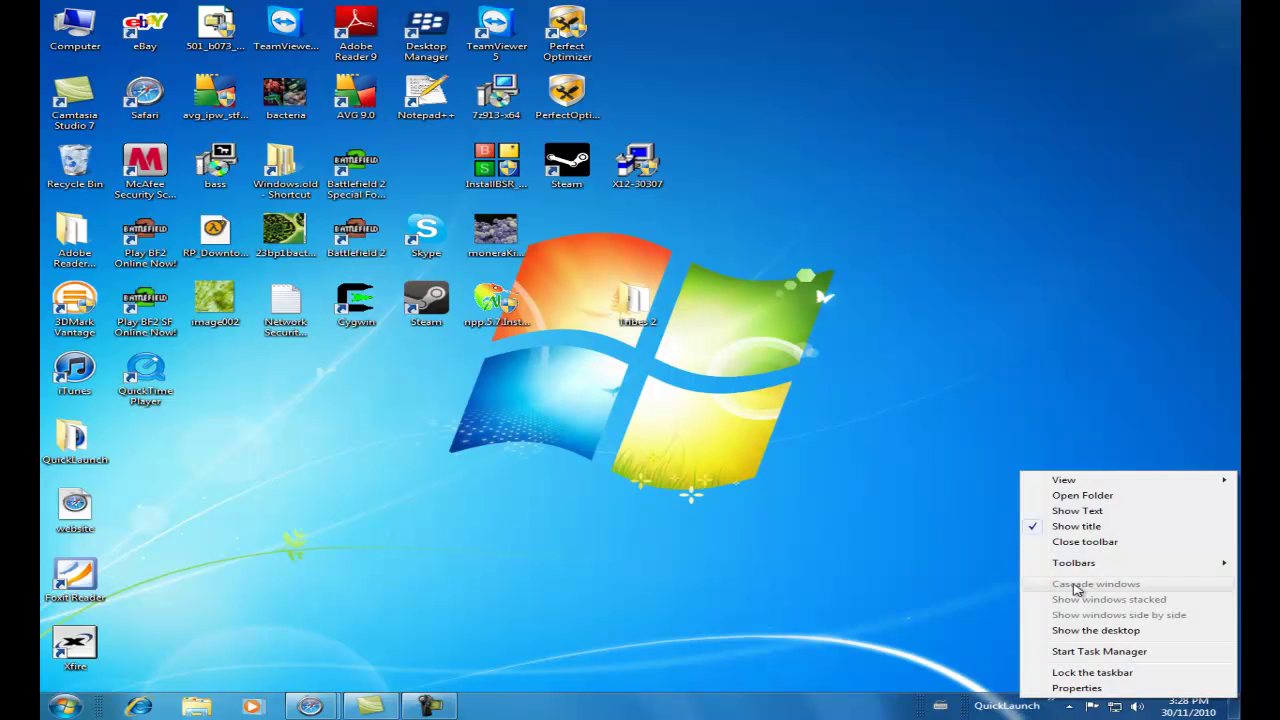
pyautogui.click(1078, 527)
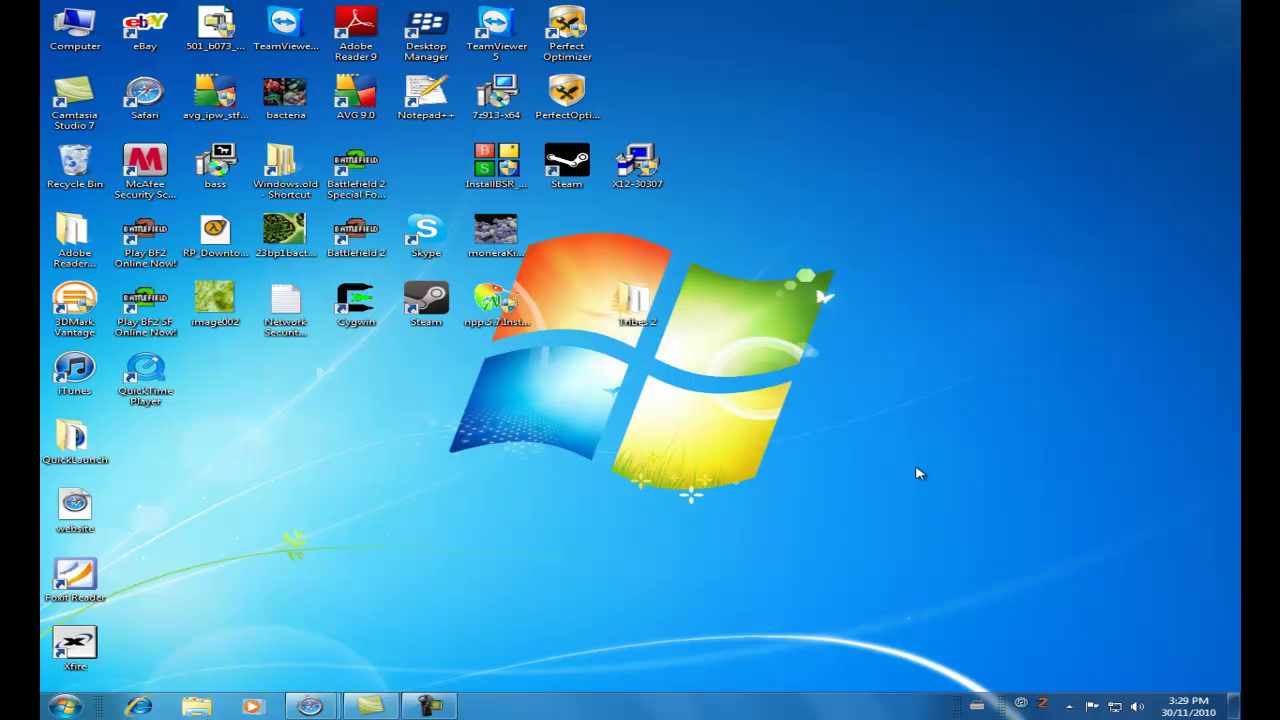
pyautogui.rightClick(942, 705)
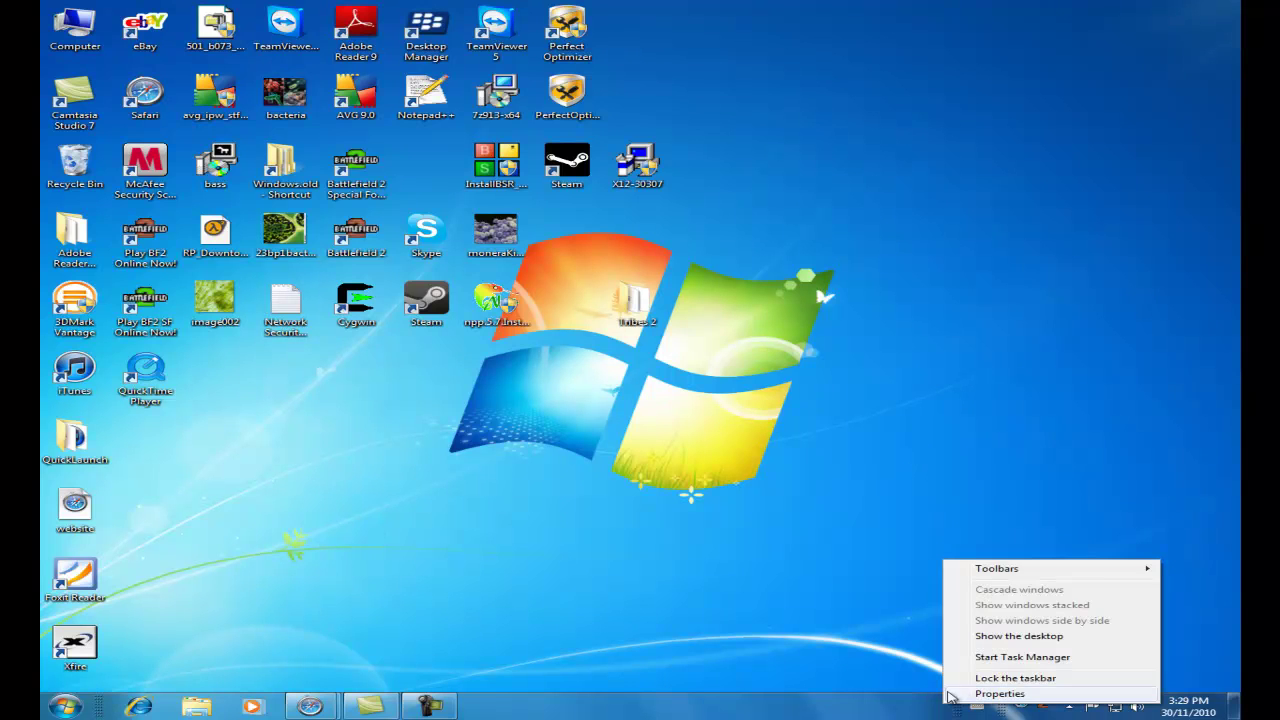
pyautogui.moveTo(1000, 570)
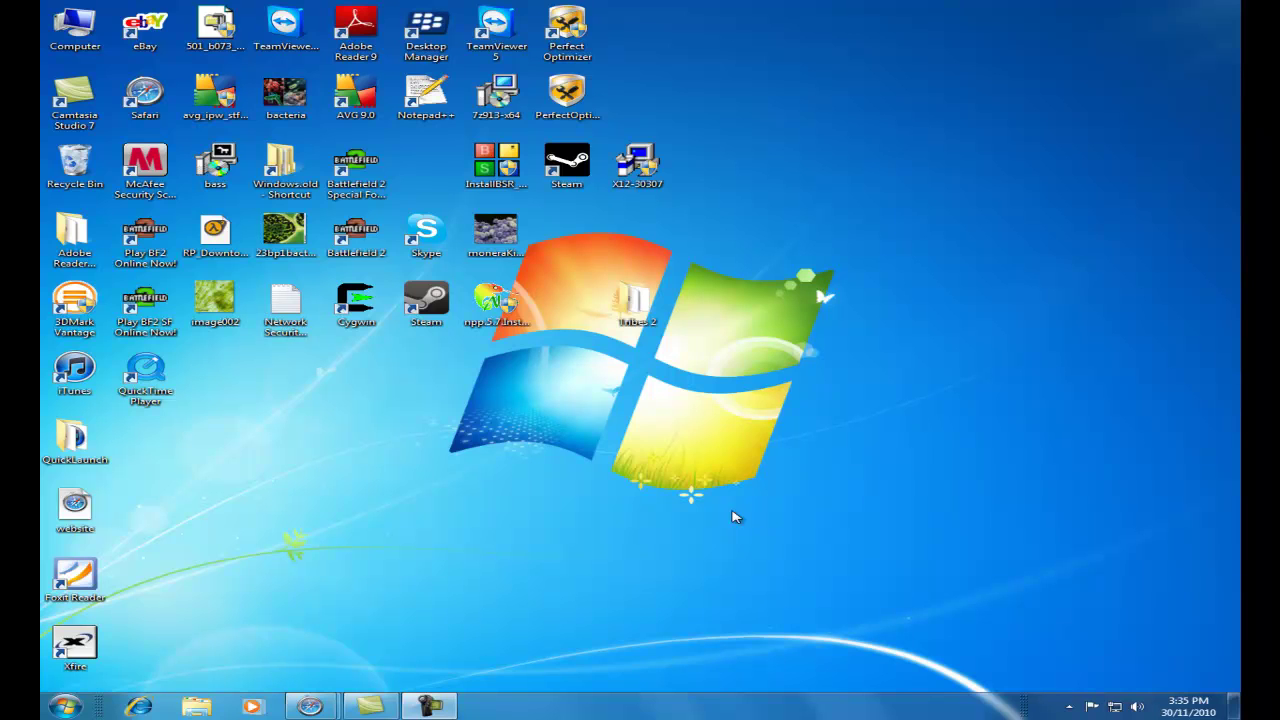
pyautogui.click(430, 706)
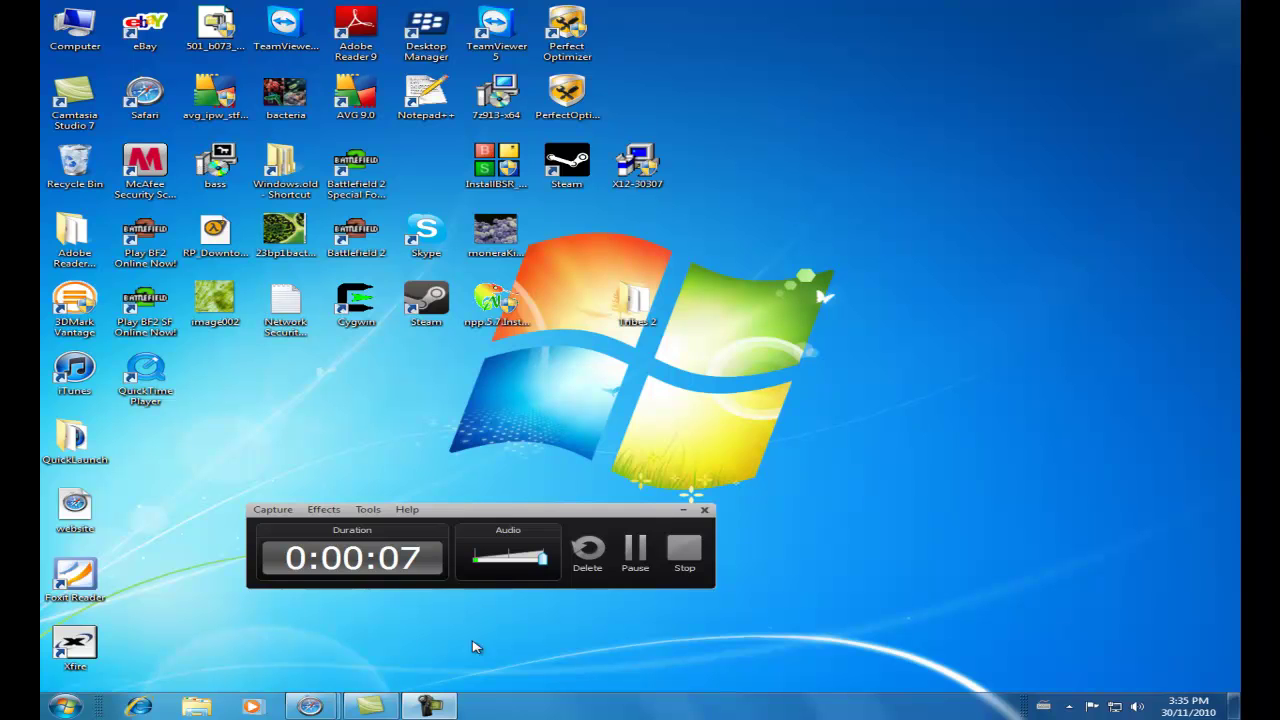
pyautogui.click(683, 511)
pyautogui.click(370, 706)
pyautogui.moveTo(590, 178); pyautogui.dragTo(625, 155)
pyautogui.click(874, 142)
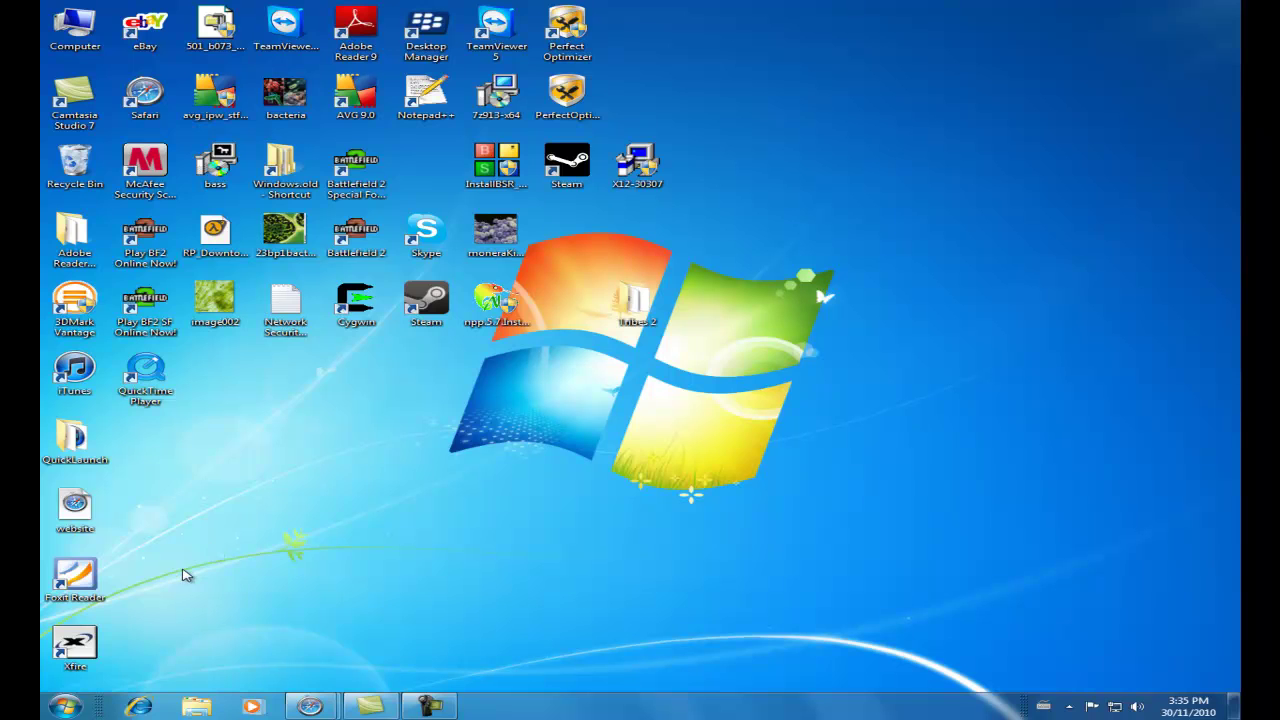
# Open the Ease of Access Center by searching for "ease" and turn off Always read this section aloud
pyautogui.click(62, 706)
pyautogui.write('ease')
pyautogui.click(42, 707)
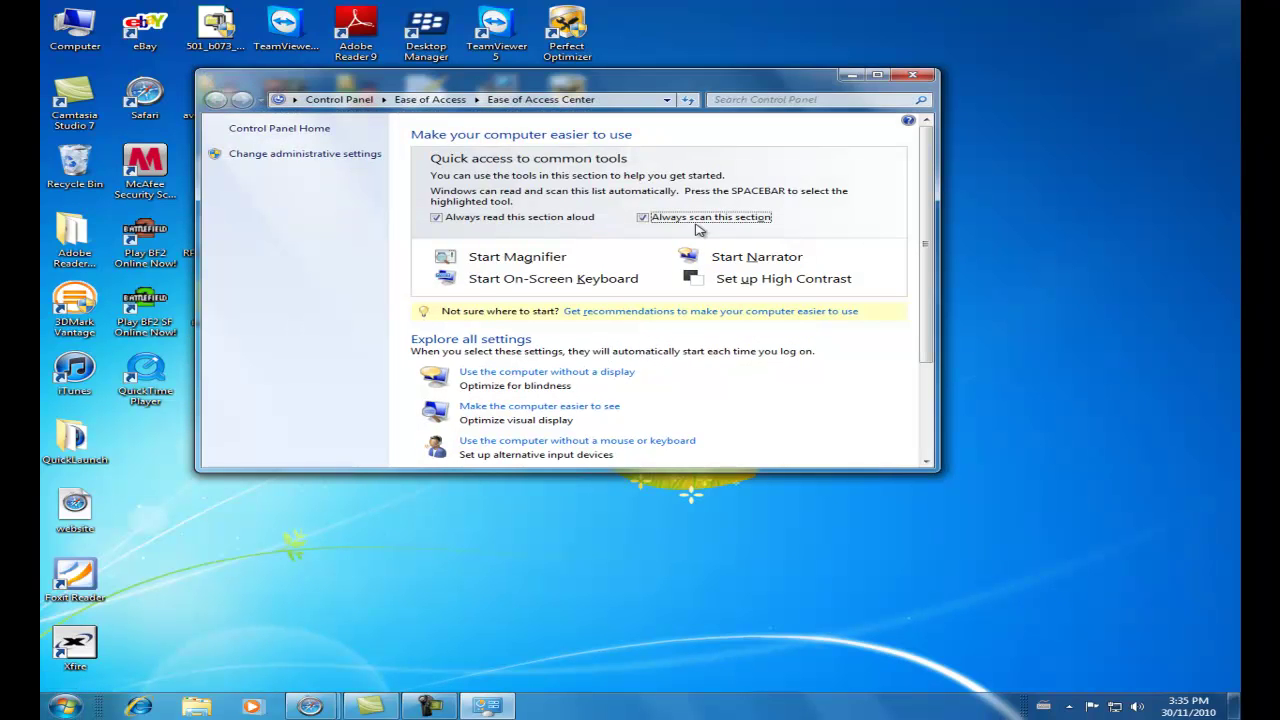
pyautogui.click(446, 223)
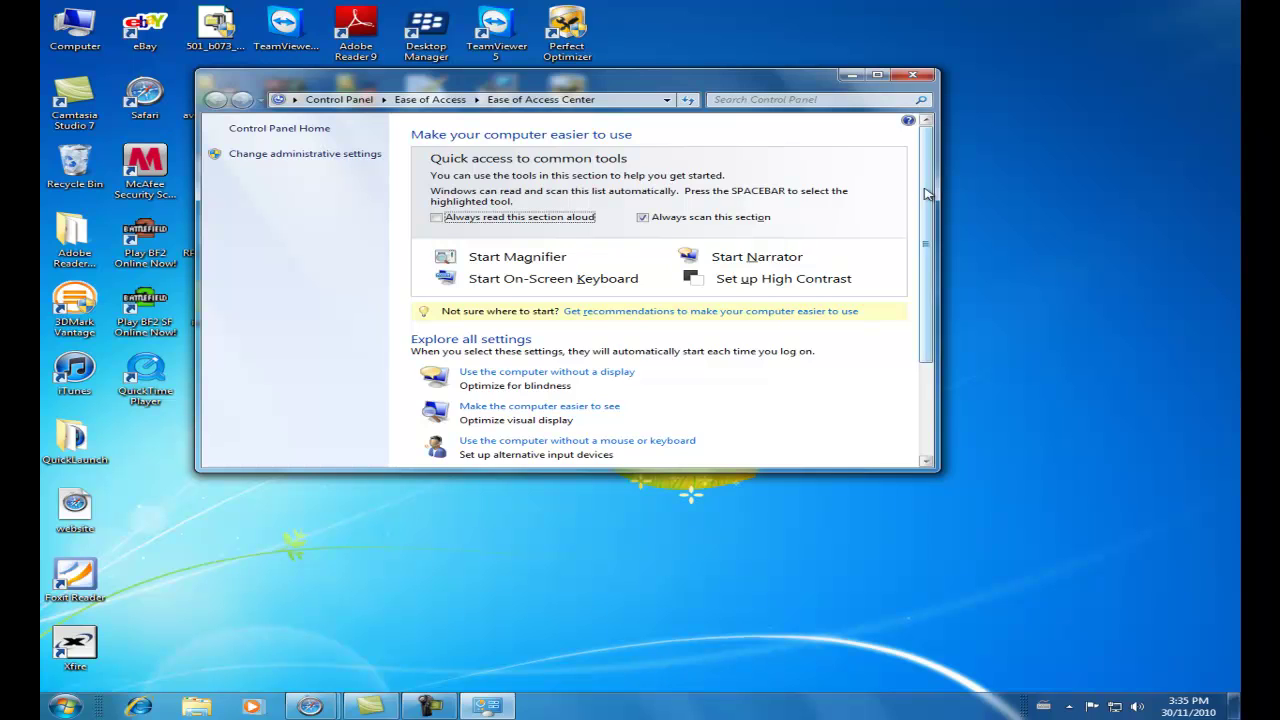
# In the settings for making the mouse easier to use, turn on preventing automatic window arrangement at the screen edge and apply it
pyautogui.scroll(-2, 922, 198)
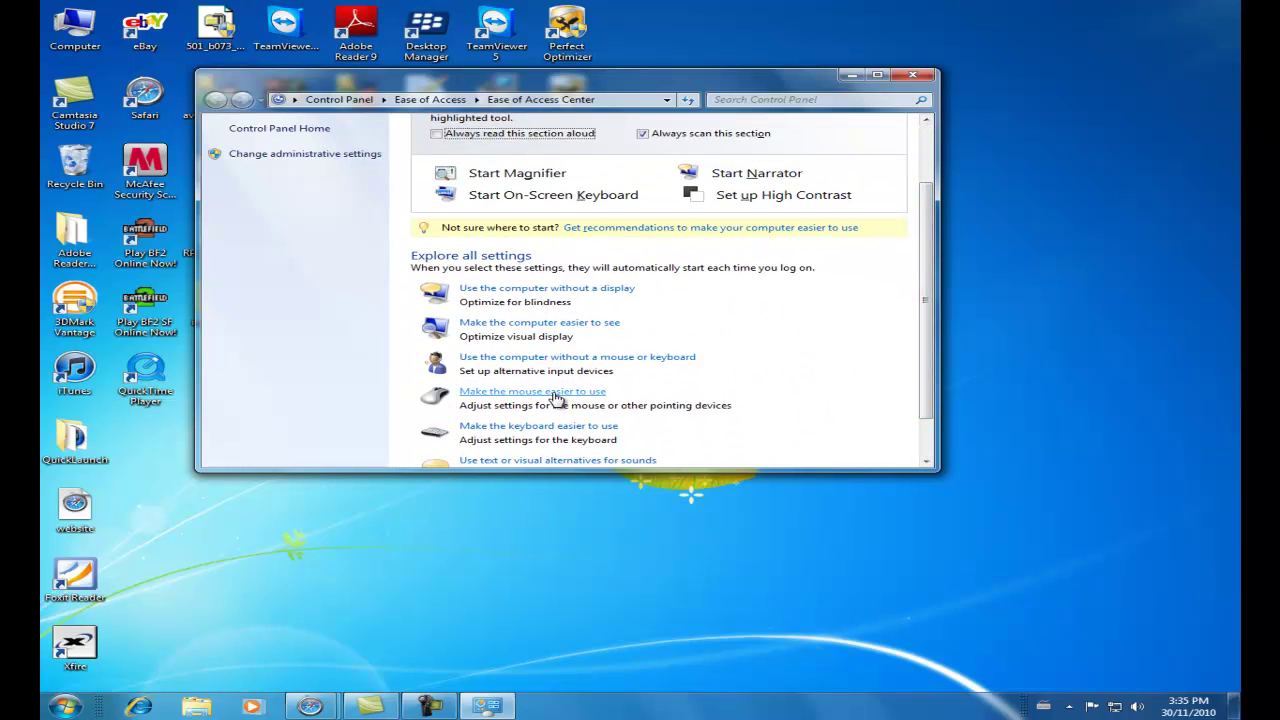
pyautogui.click(545, 392)
pyautogui.moveTo(930, 208); pyautogui.dragTo(920, 296)
pyautogui.click(317, 347)
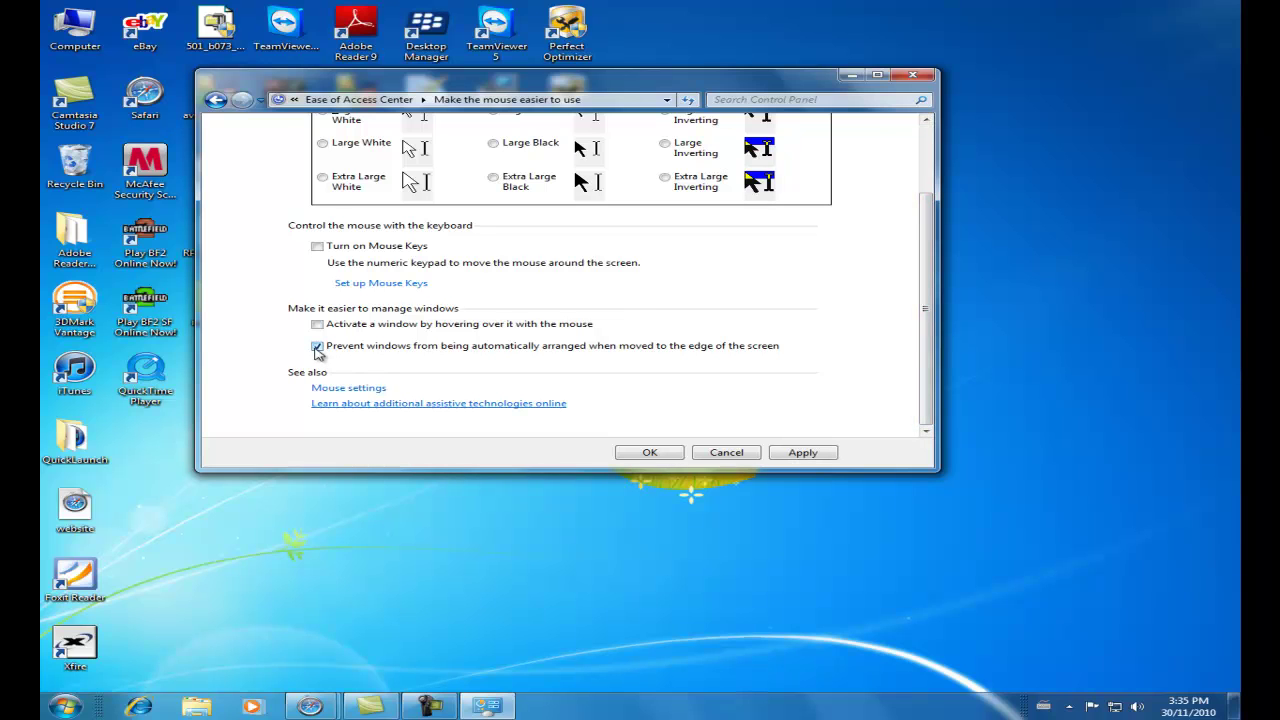
pyautogui.click(820, 455)
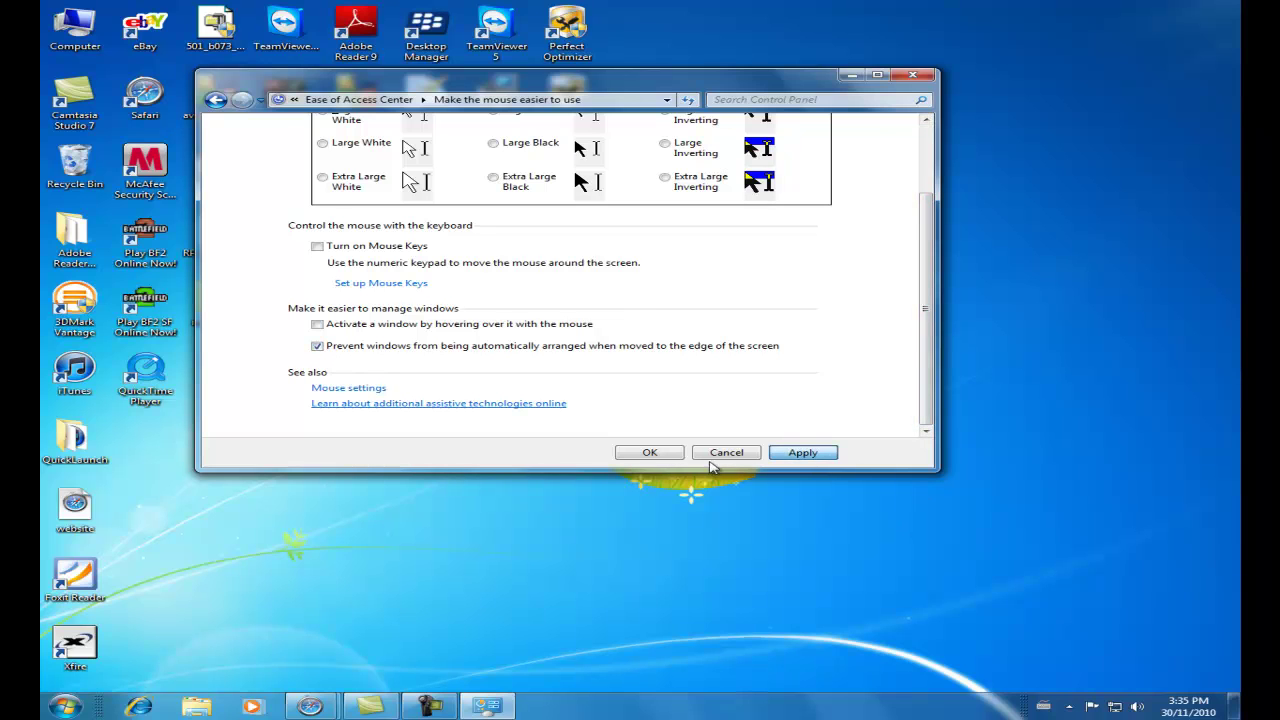
pyautogui.click(650, 453)
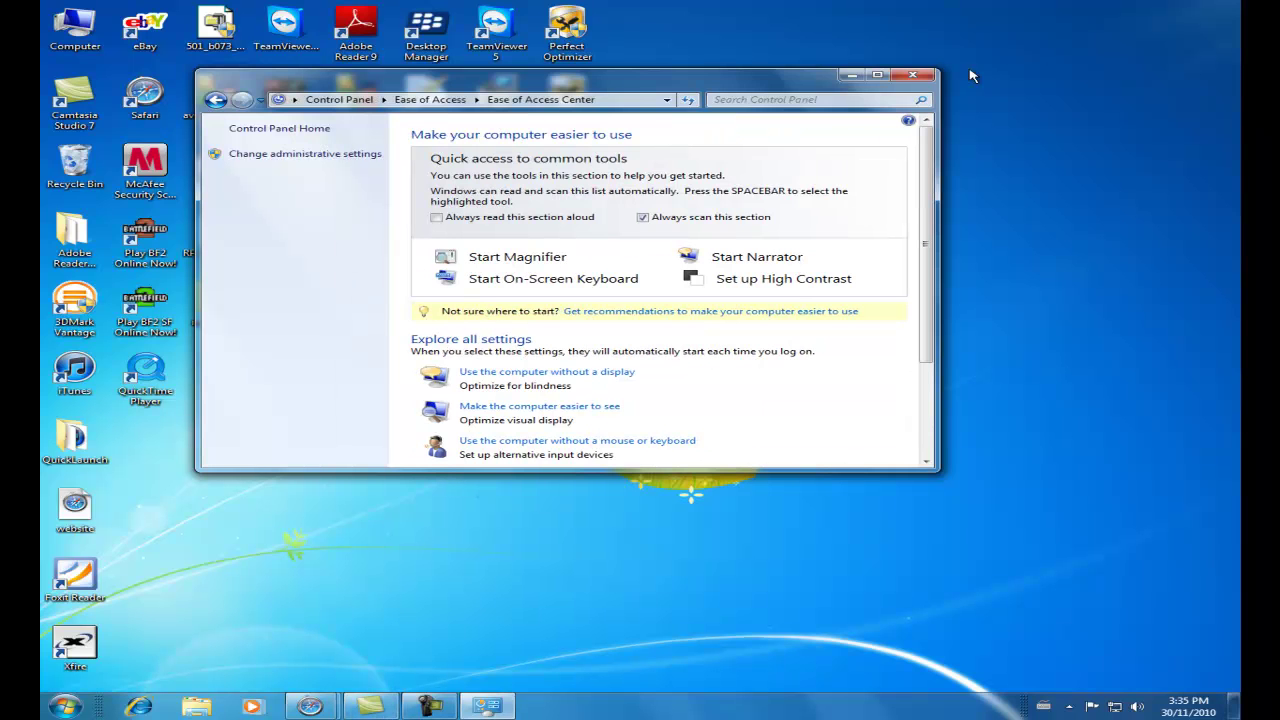
# Move the Ease of Access Center window to the screen edges and back to test automatic window arrangement
pyautogui.moveTo(753, 85); pyautogui.dragTo(42, 233)
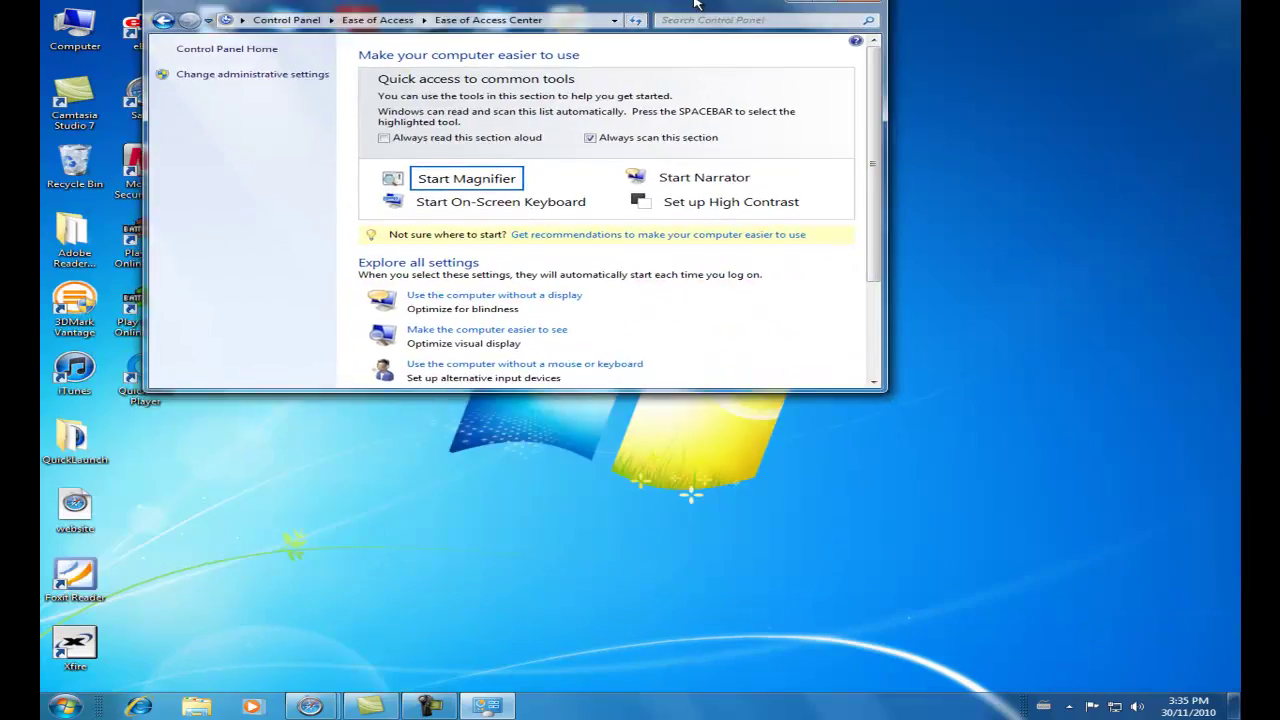
pyautogui.moveTo(695, 7); pyautogui.dragTo(770, 147)
pyautogui.moveTo(773, 193); pyautogui.dragTo(775, 190)
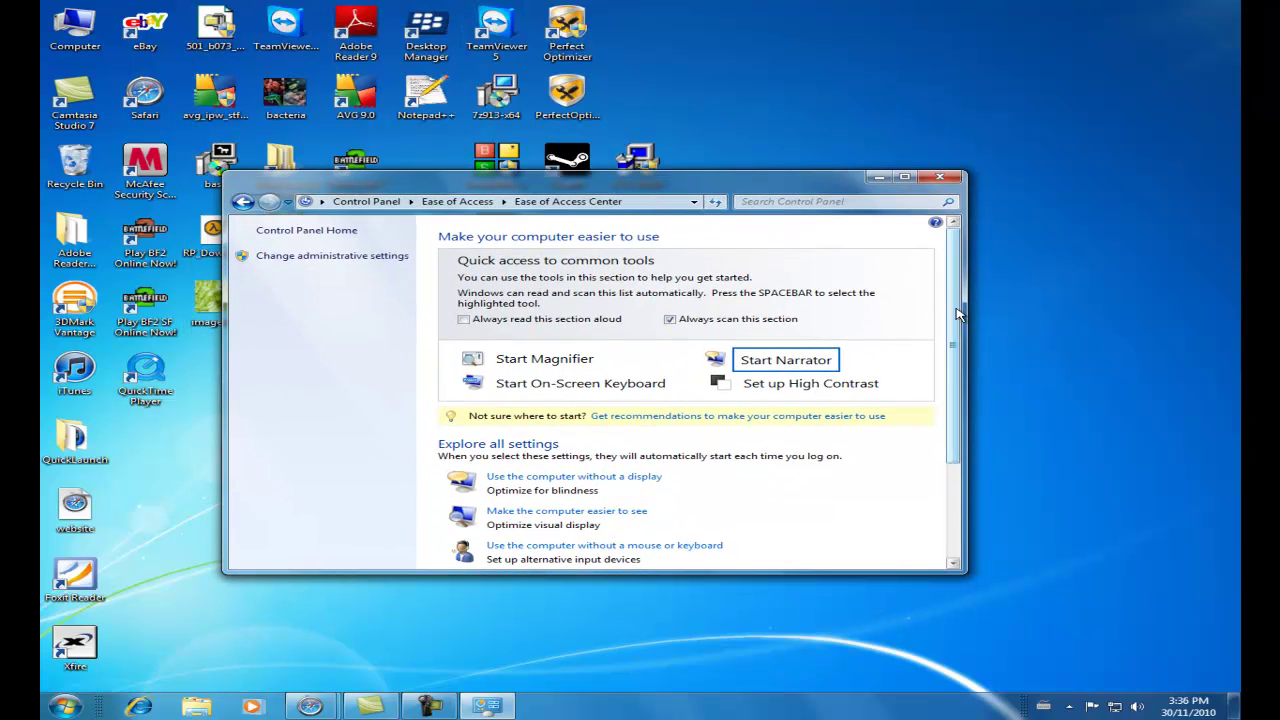
# Turn off preventing automatic window arrangement at the screen edge in the mouse ease-of-use settings, apply it, and close the Ease of Access Center
pyautogui.moveTo(948, 318); pyautogui.dragTo(933, 432)
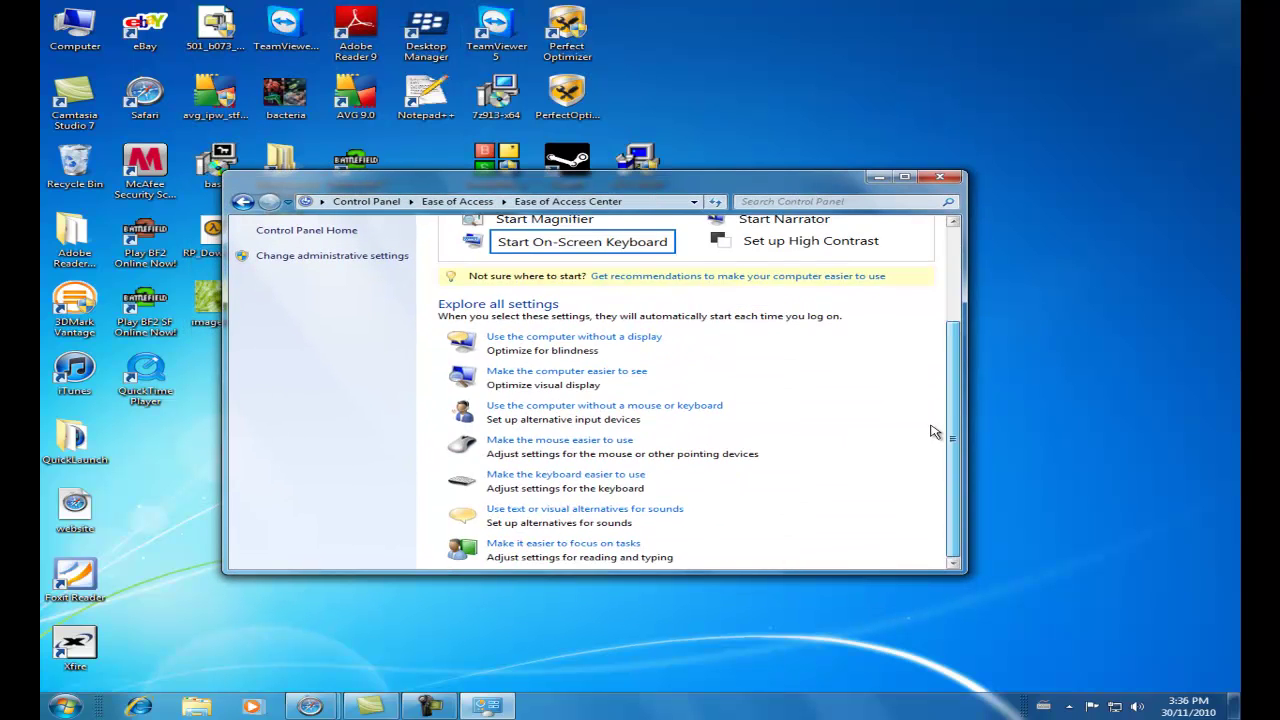
pyautogui.click(541, 444)
pyautogui.moveTo(941, 373); pyautogui.dragTo(950, 461)
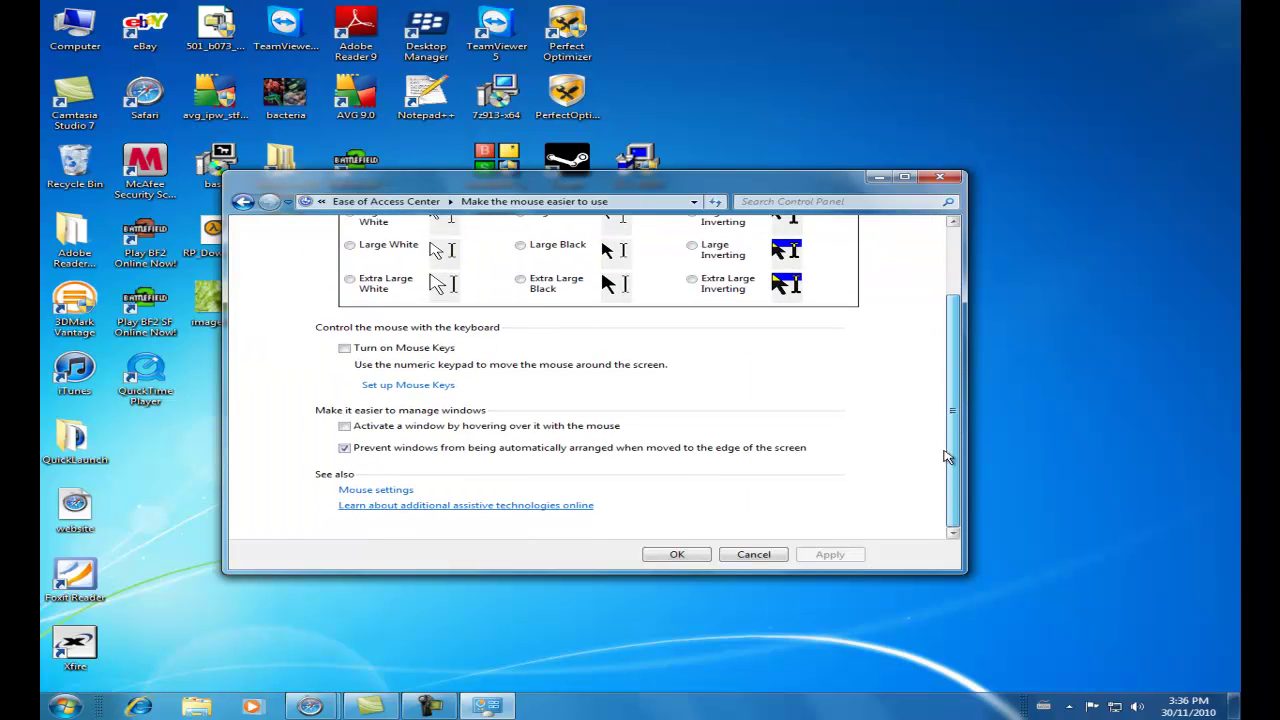
pyautogui.click(346, 449)
pyautogui.click(829, 555)
pyautogui.click(677, 554)
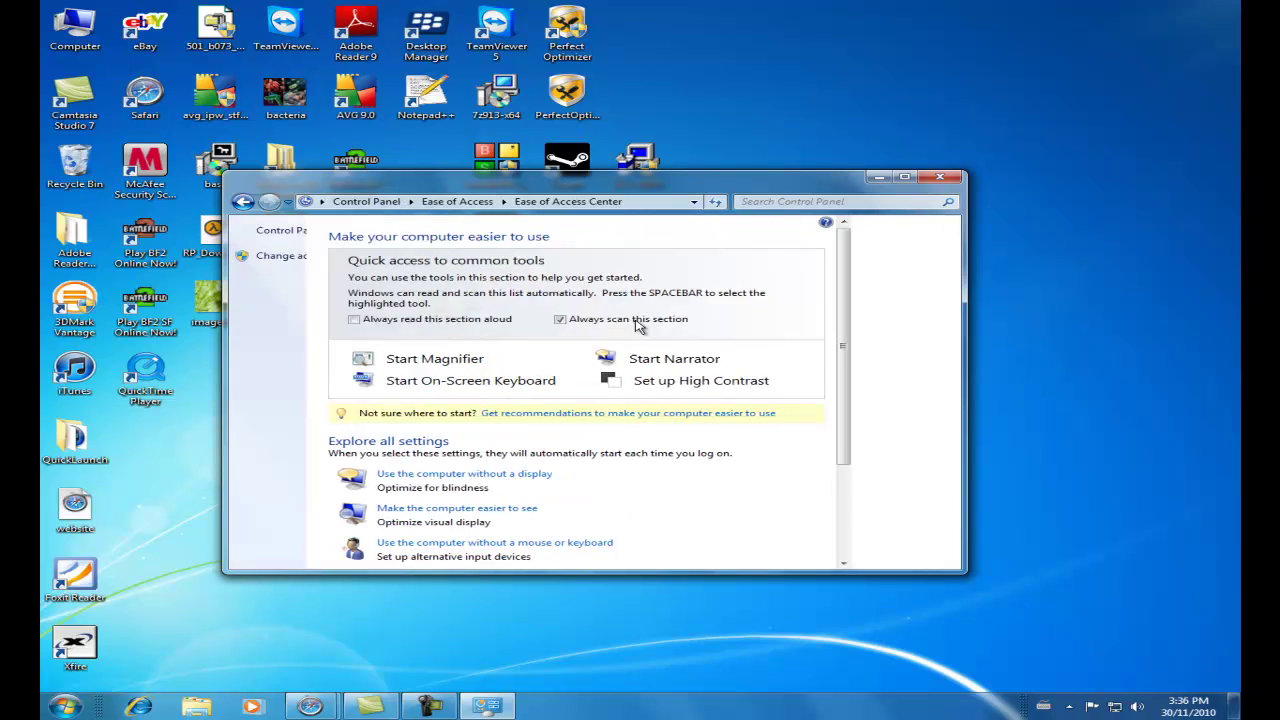
pyautogui.click(951, 180)
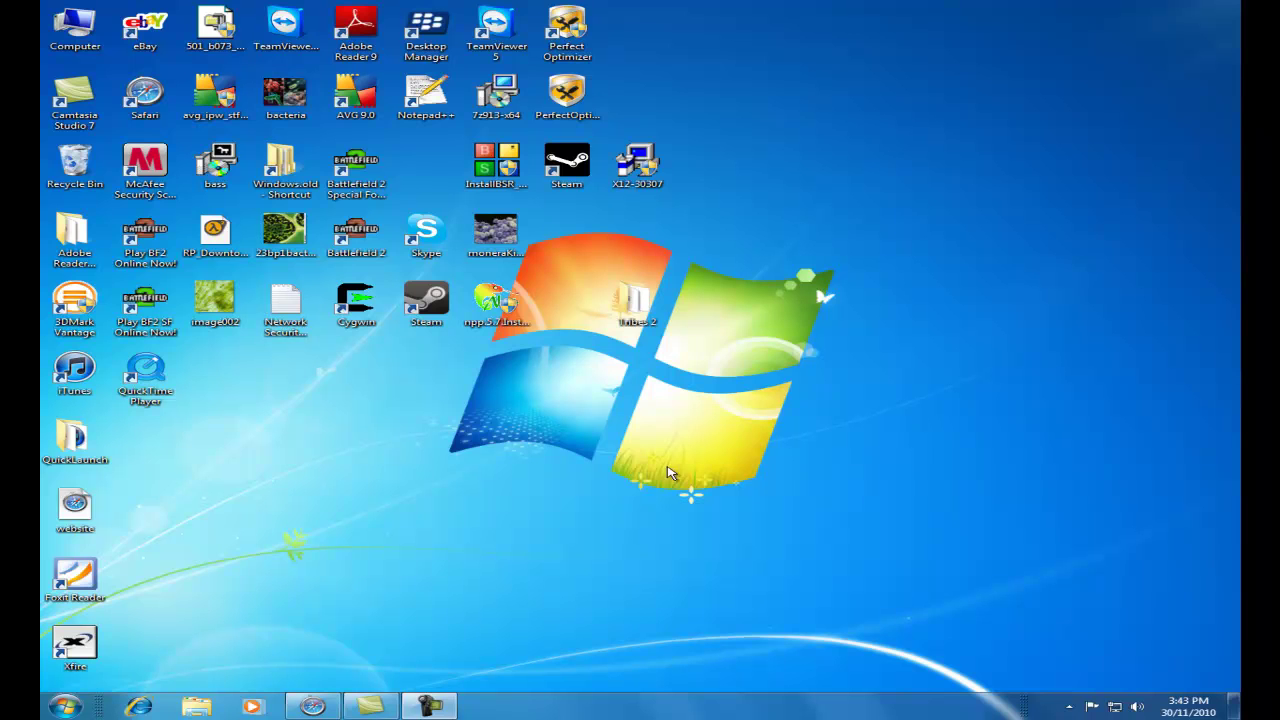
# Search for "notepad" among the programs and open a new Notepad window
pyautogui.click(64, 706)
pyautogui.write('notepad')
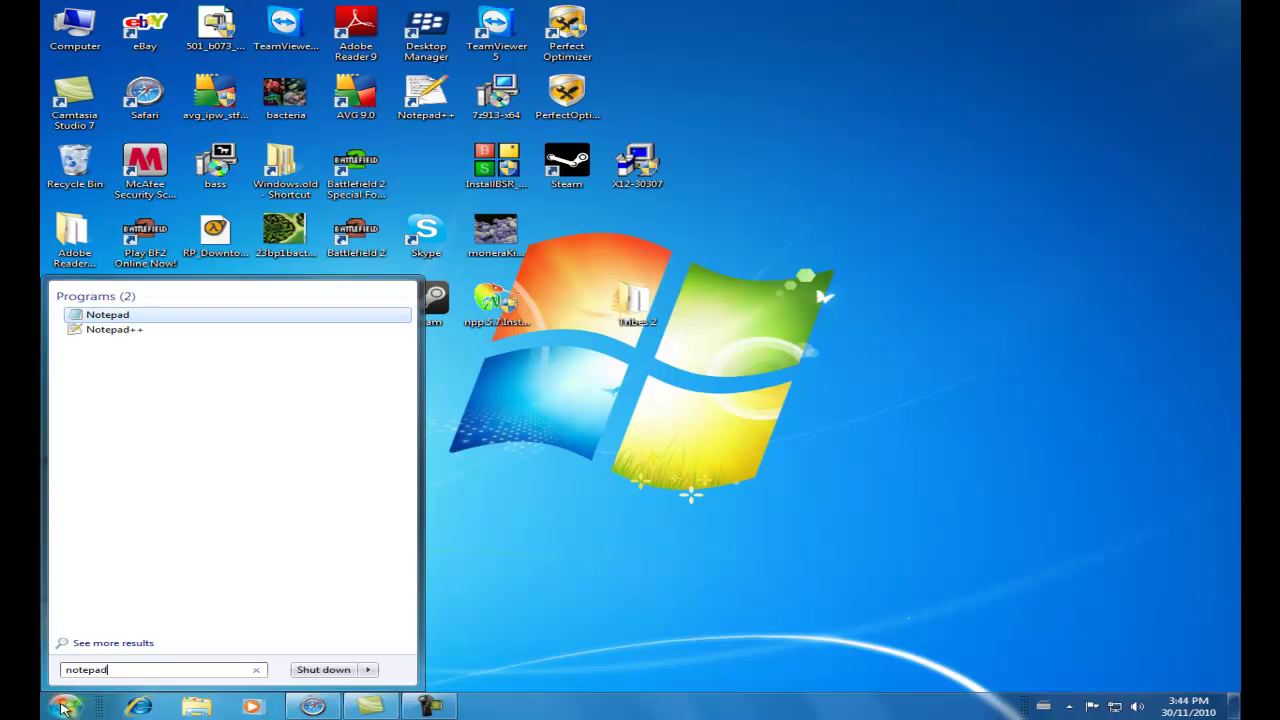
pyautogui.click(160, 316)
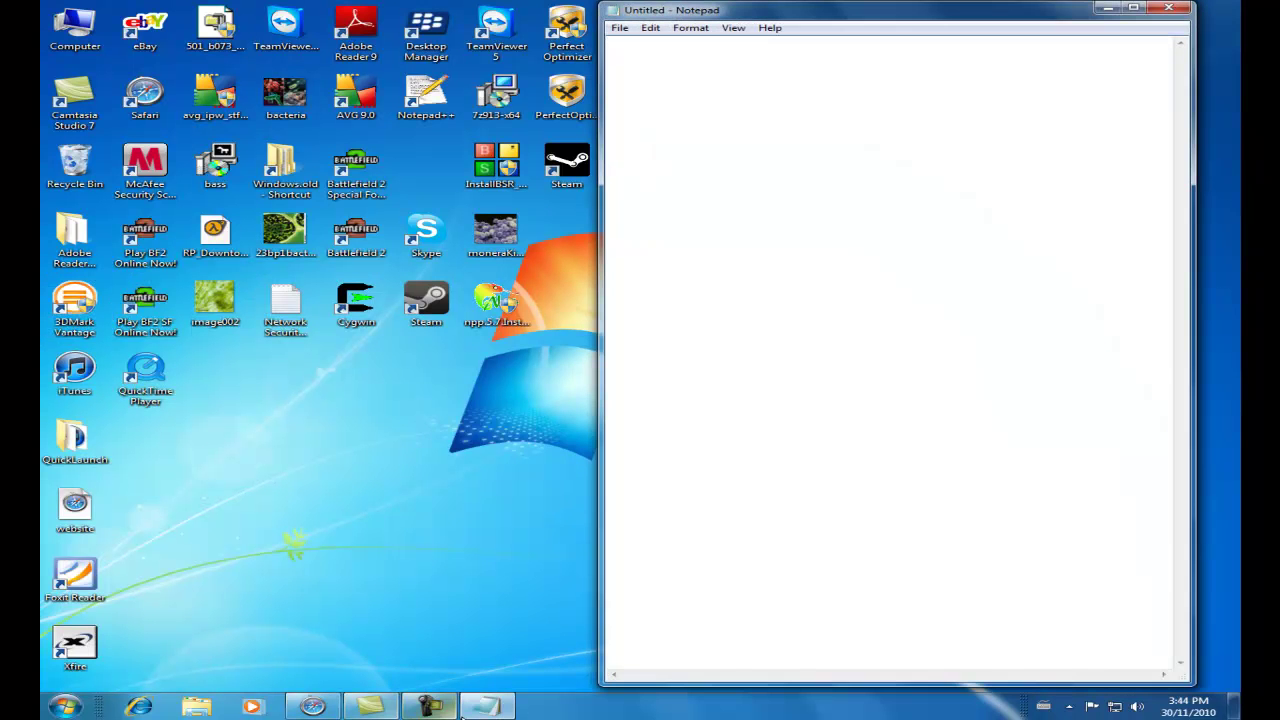
# Pin the running Notepad program to the taskbar and unpin it again, repeating this to demonstrate both options
pyautogui.rightClick(487, 706)
pyautogui.click(471, 648)
pyautogui.rightClick(478, 708)
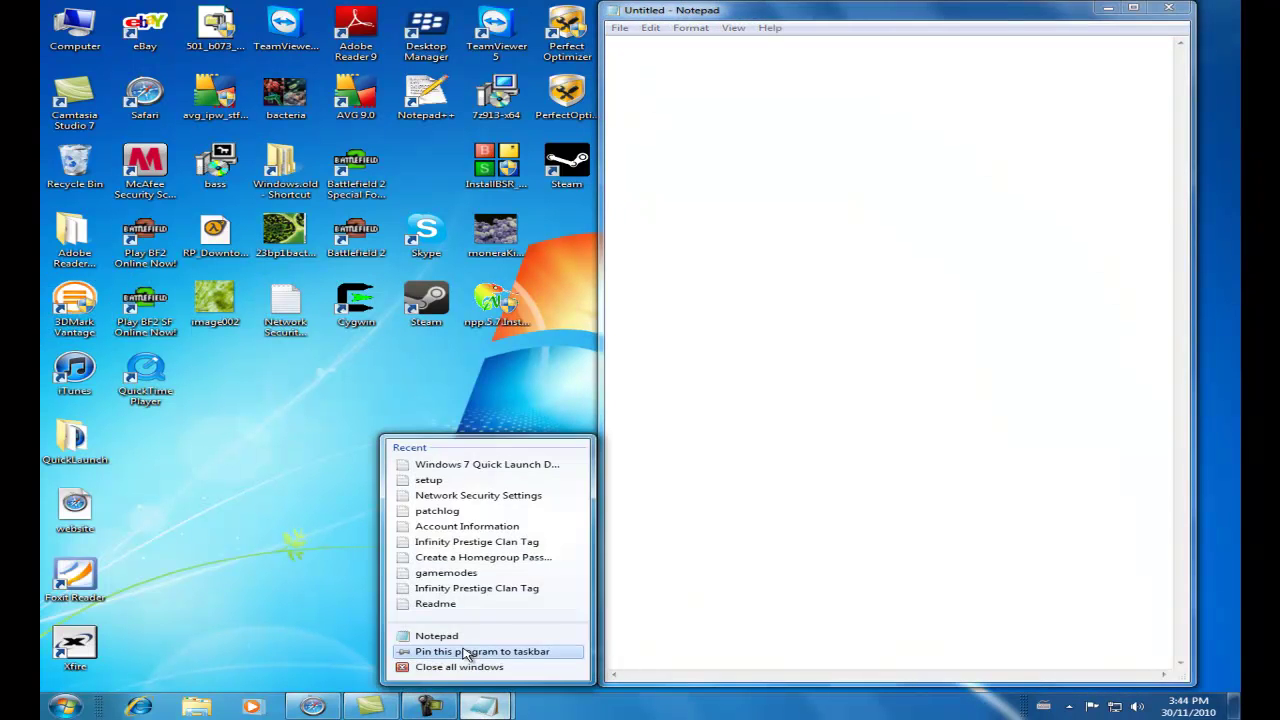
pyautogui.click(466, 652)
pyautogui.rightClick(486, 703)
pyautogui.click(474, 652)
pyautogui.rightClick(495, 700)
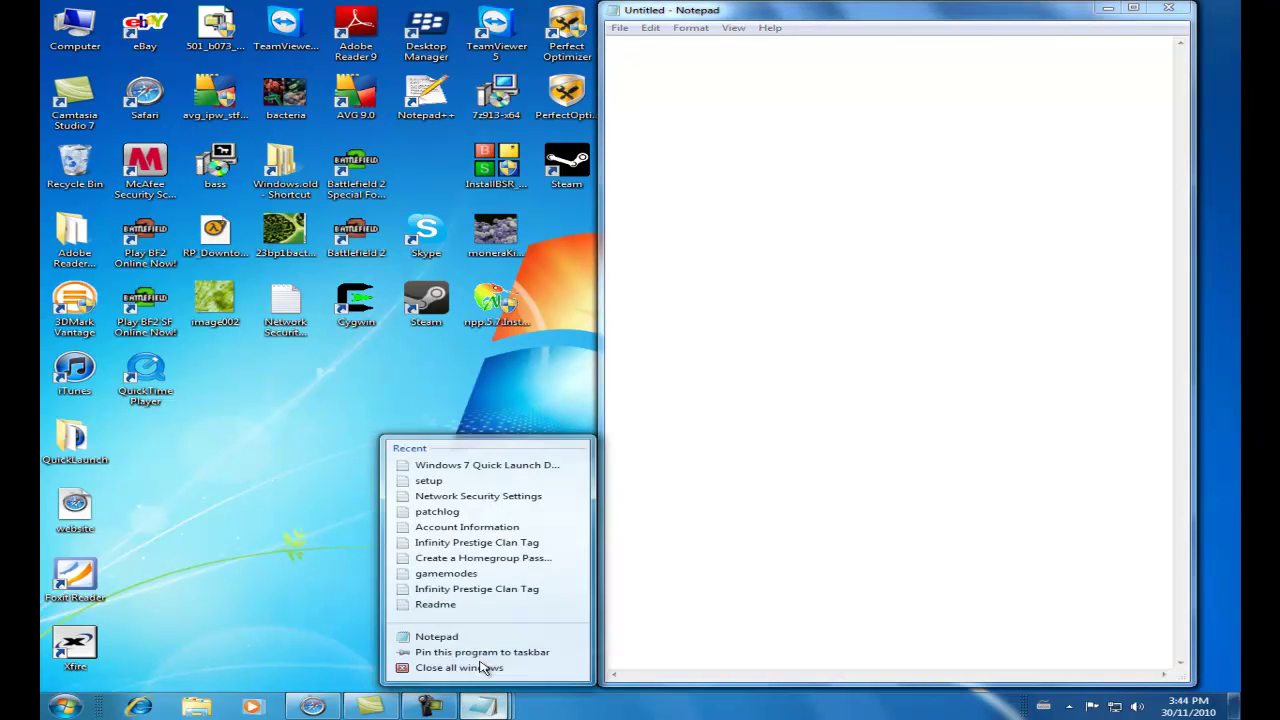
pyautogui.click(466, 651)
# Open another Notepad window from the taskbar, move Notepad windows around the desktop, maximize one at the screen edge and restore it
pyautogui.rightClick(497, 708)
pyautogui.click(471, 637)
pyautogui.moveTo(728, 17); pyautogui.dragTo(808, 120)
pyautogui.moveTo(776, 22); pyautogui.dragTo(560, 2)
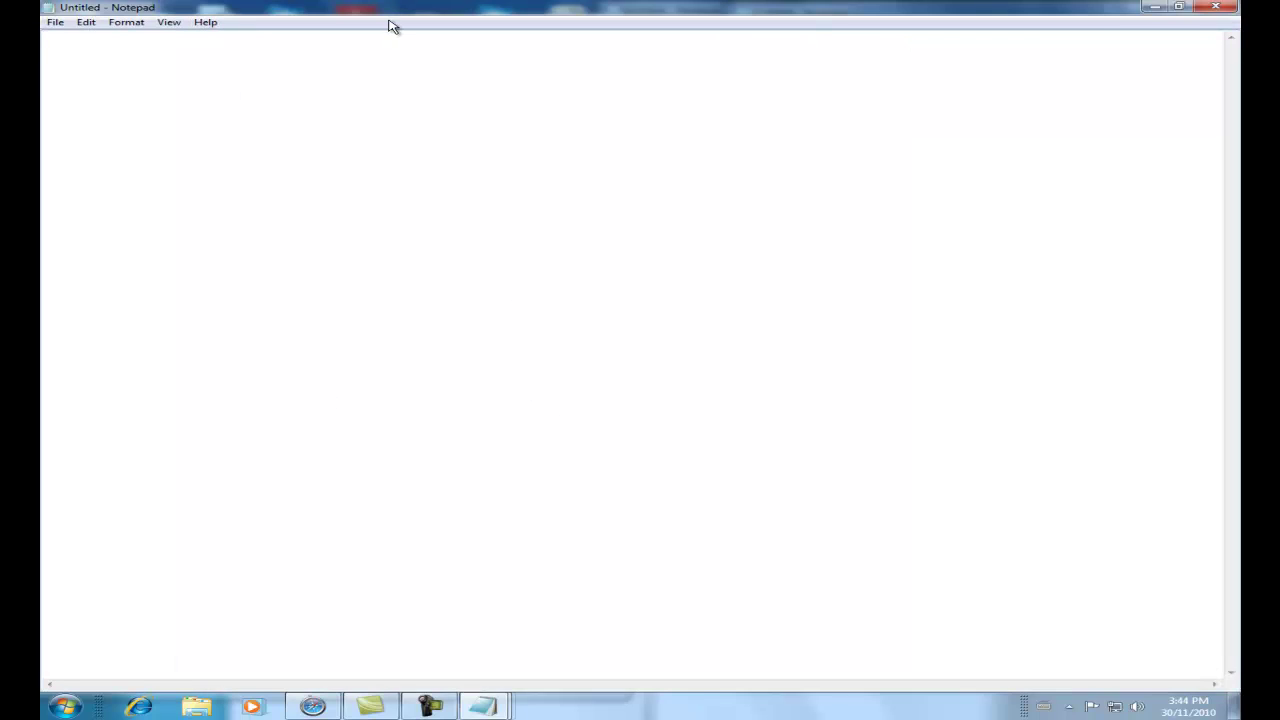
pyautogui.moveTo(392, 8)
pyautogui.mouseDown()
pyautogui.moveTo(414, 43)
pyautogui.moveTo(388, 12)
pyautogui.mouseUp()
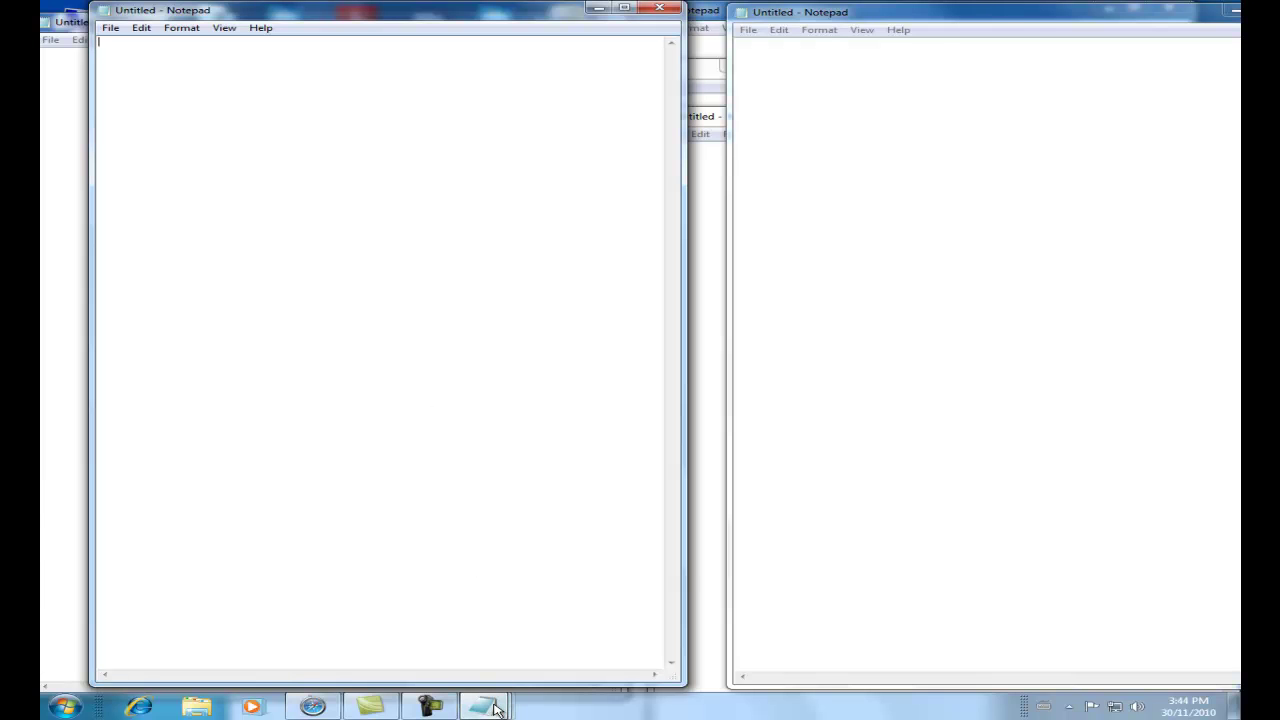
# Preview the grouped Notepad windows from the taskbar and peek at the desktop behind them
pyautogui.moveTo(494, 704)
pyautogui.moveTo(1234, 704)
pyautogui.click(430, 707)
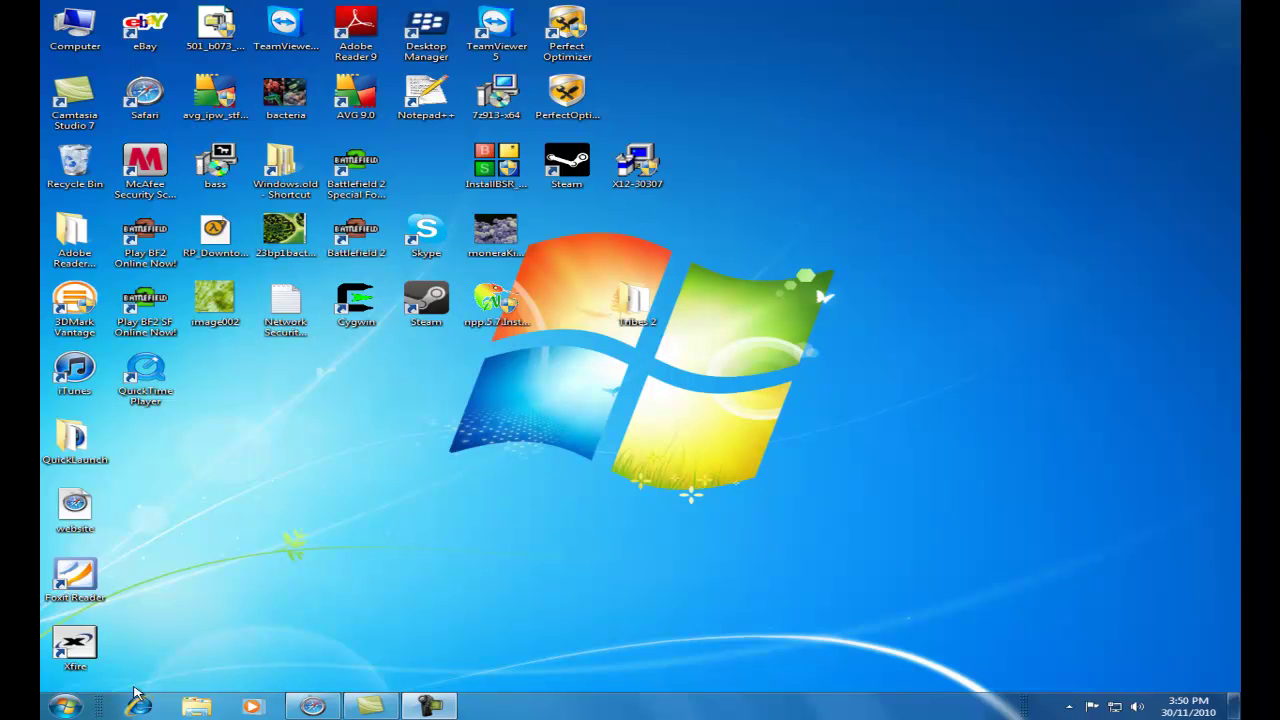
# Search the programs for "windows speech" and start Windows Speech Recognition
pyautogui.click(64, 706)
pyautogui.write('windo')
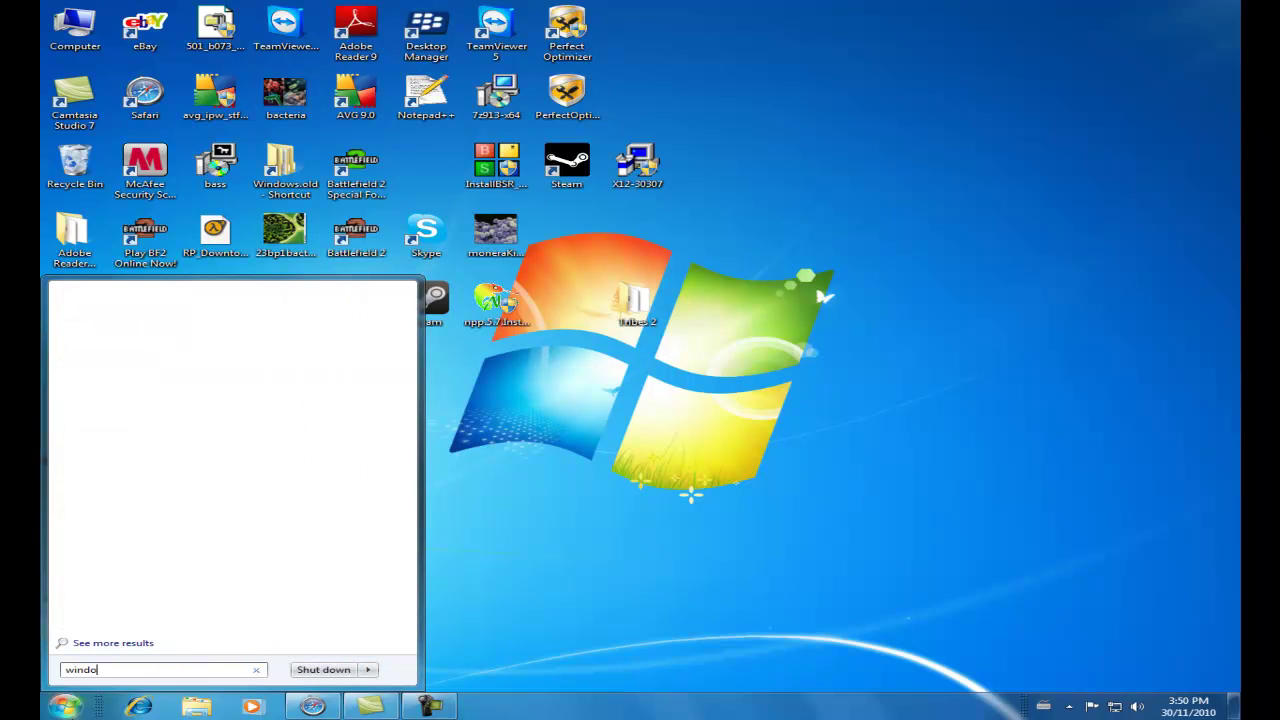
pyautogui.write('ws sp')
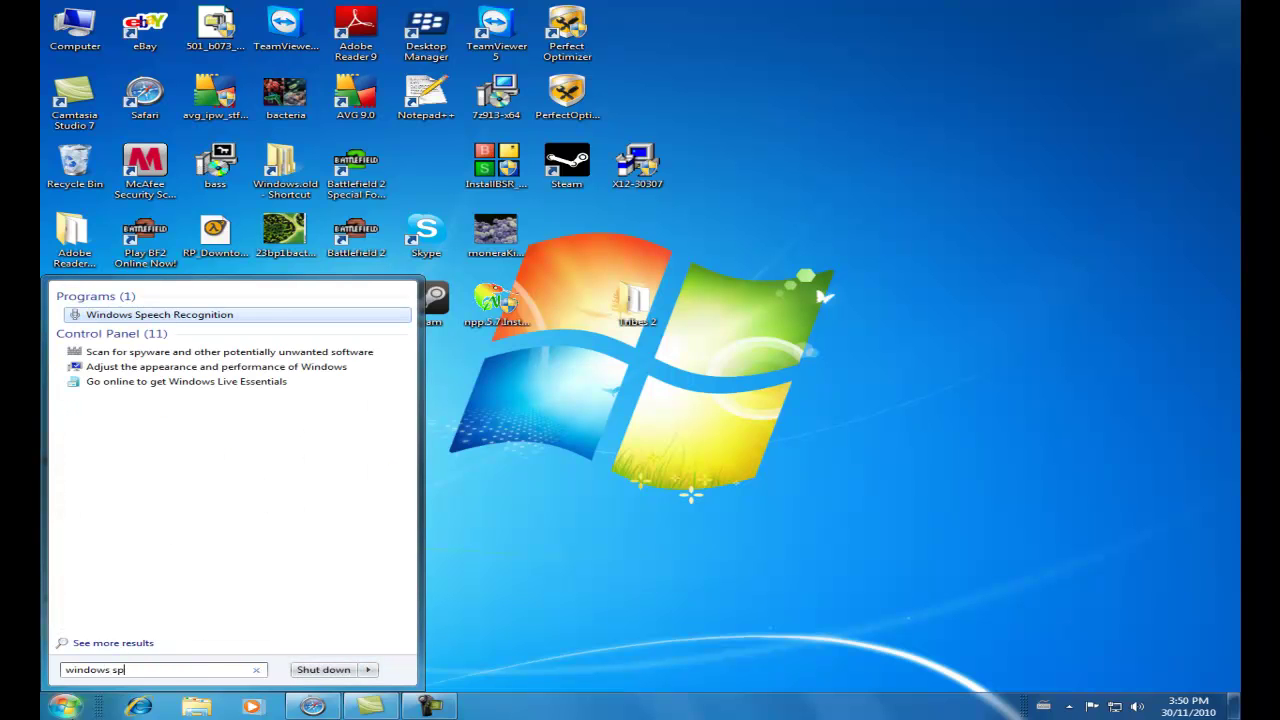
pyautogui.write('eech')
pyautogui.click(133, 318)
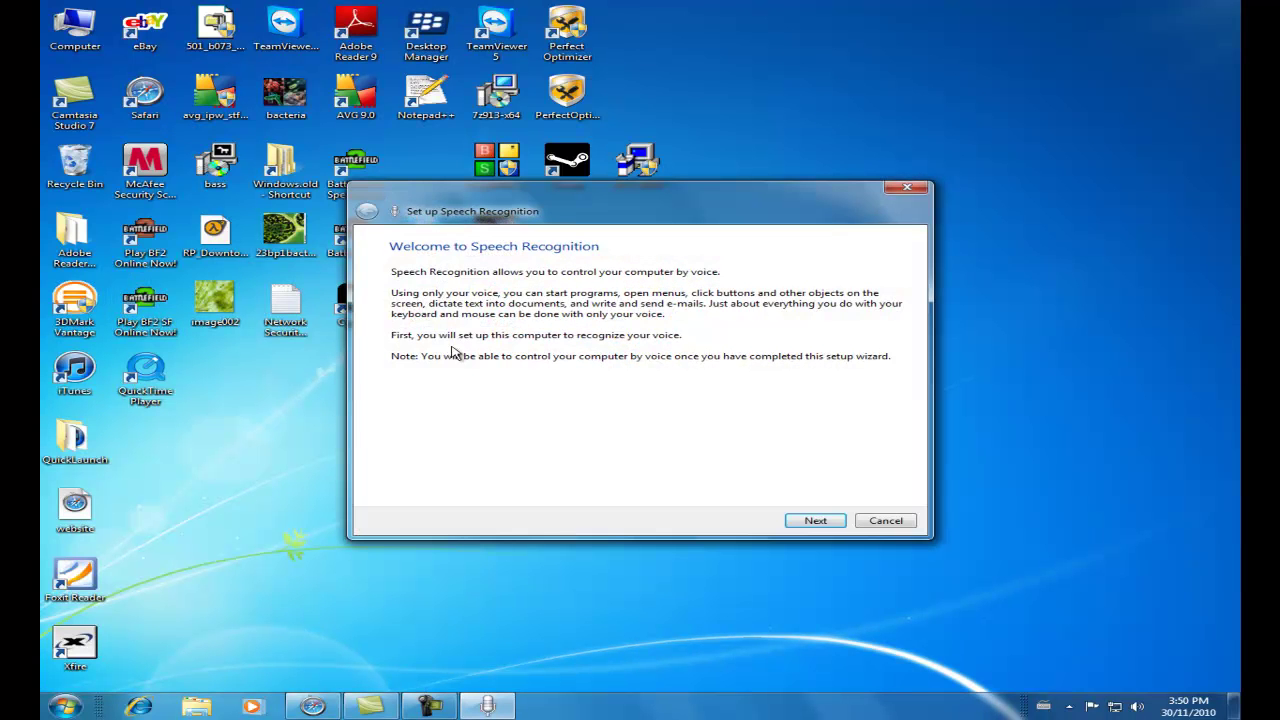
# Set up the microphone as a Headset Microphone and complete its volume adjustment by reading the sample sentence aloud
pyautogui.click(815, 521)
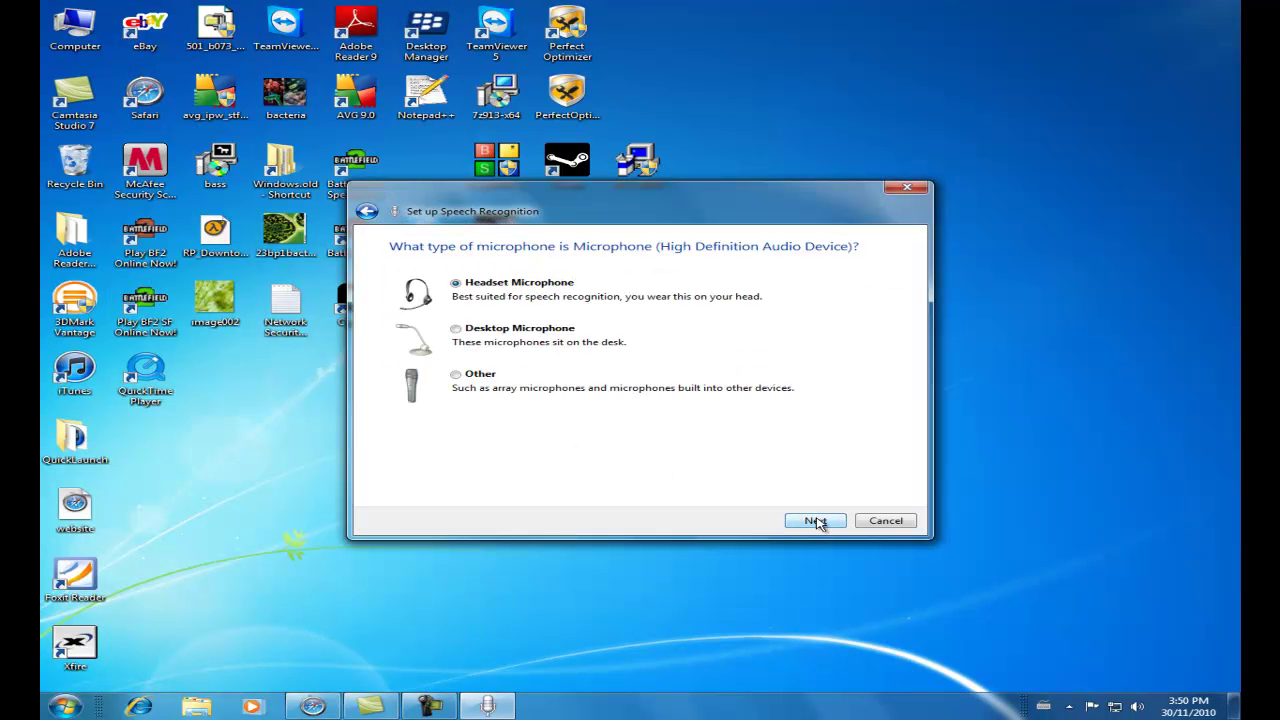
pyautogui.click(815, 521)
pyautogui.click(817, 522)
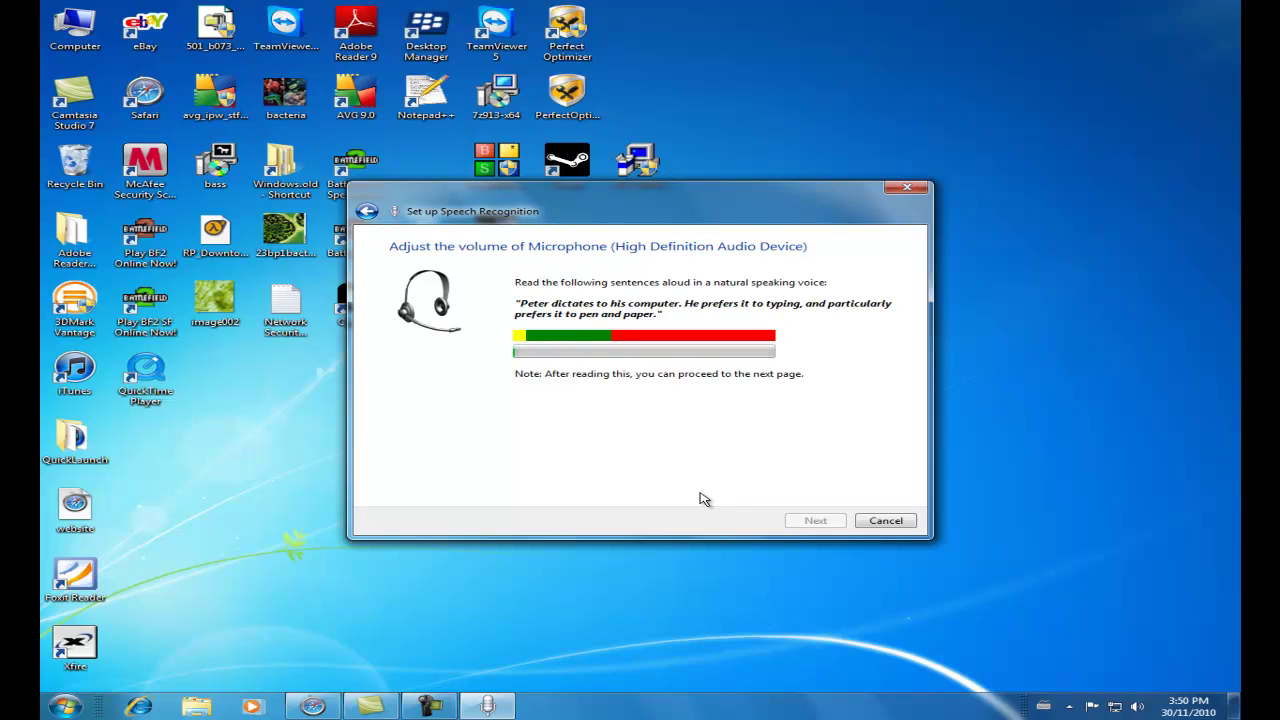
pyautogui.click(815, 521)
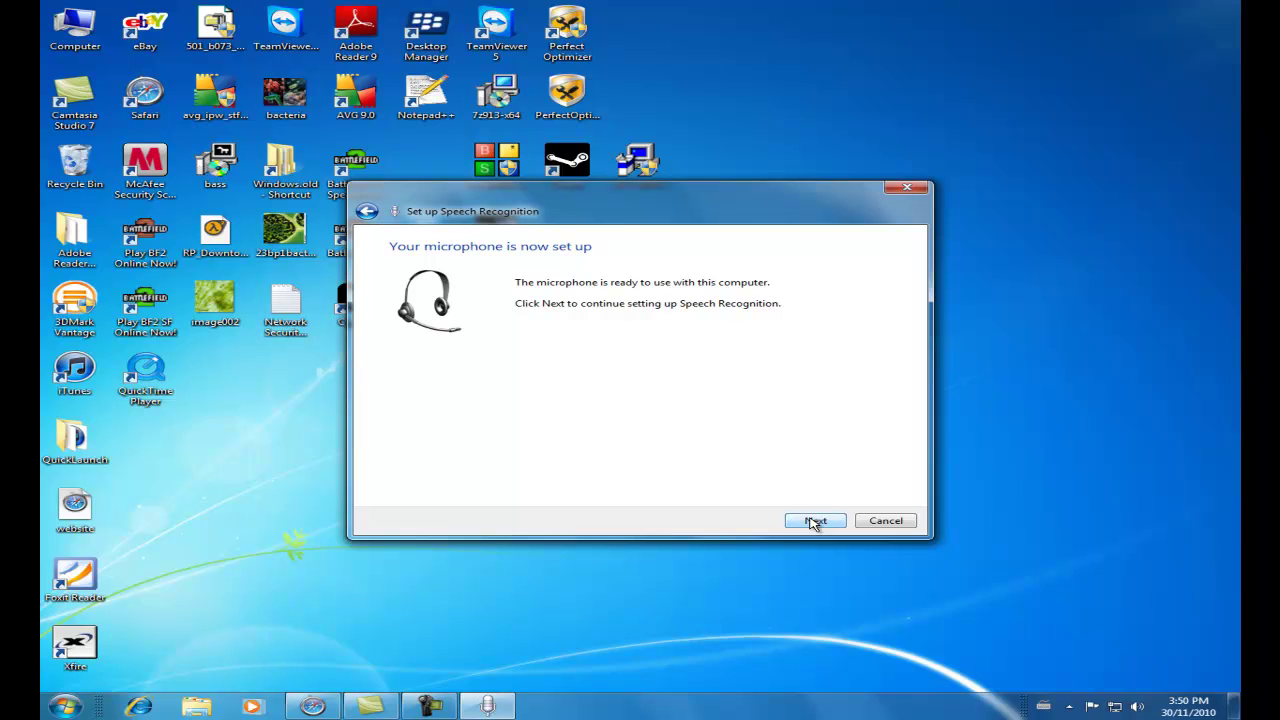
pyautogui.click(815, 521)
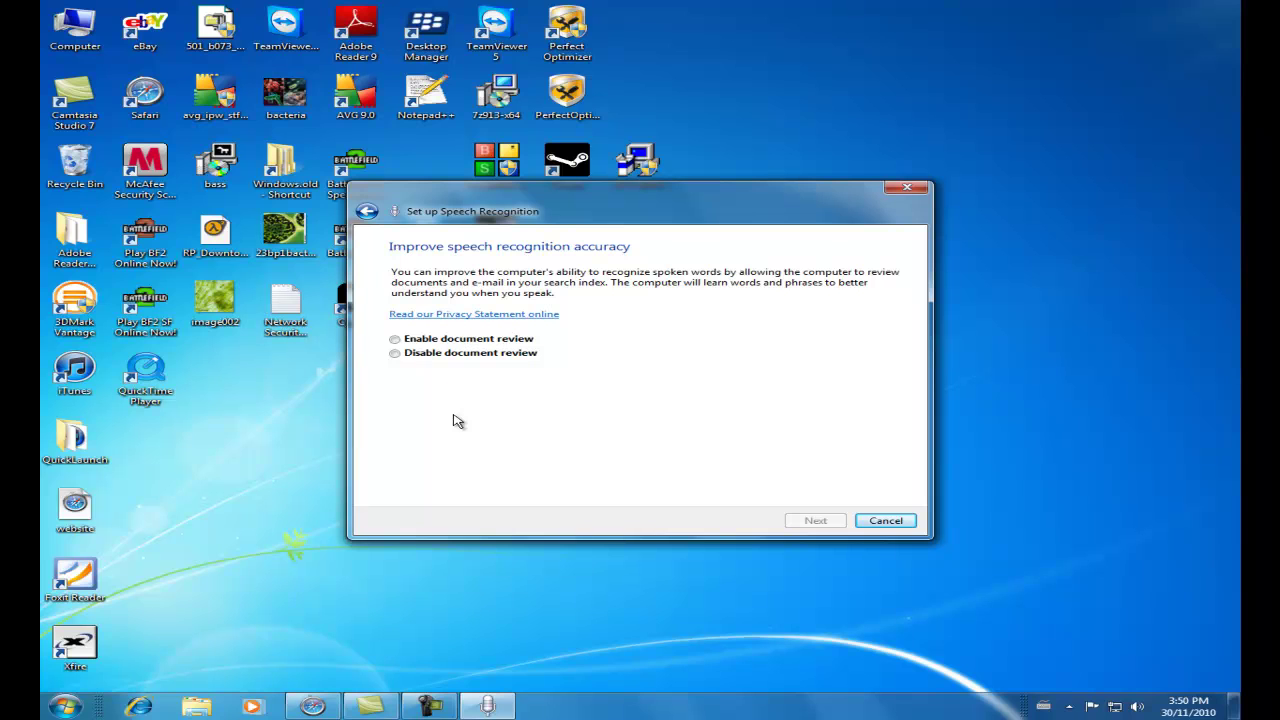
# Enable document review to improve recognition accuracy and continue past the Speech Reference Card without viewing it
pyautogui.click(396, 345)
pyautogui.click(811, 525)
pyautogui.click(813, 524)
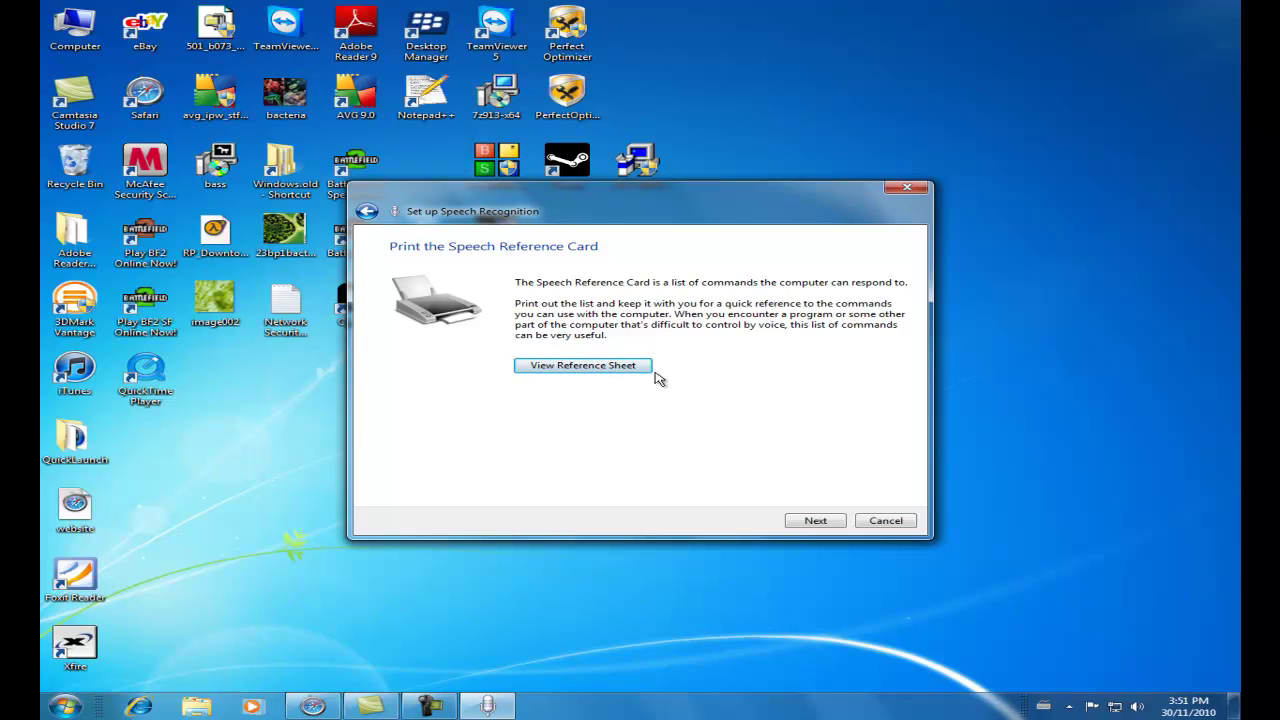
pyautogui.click(815, 522)
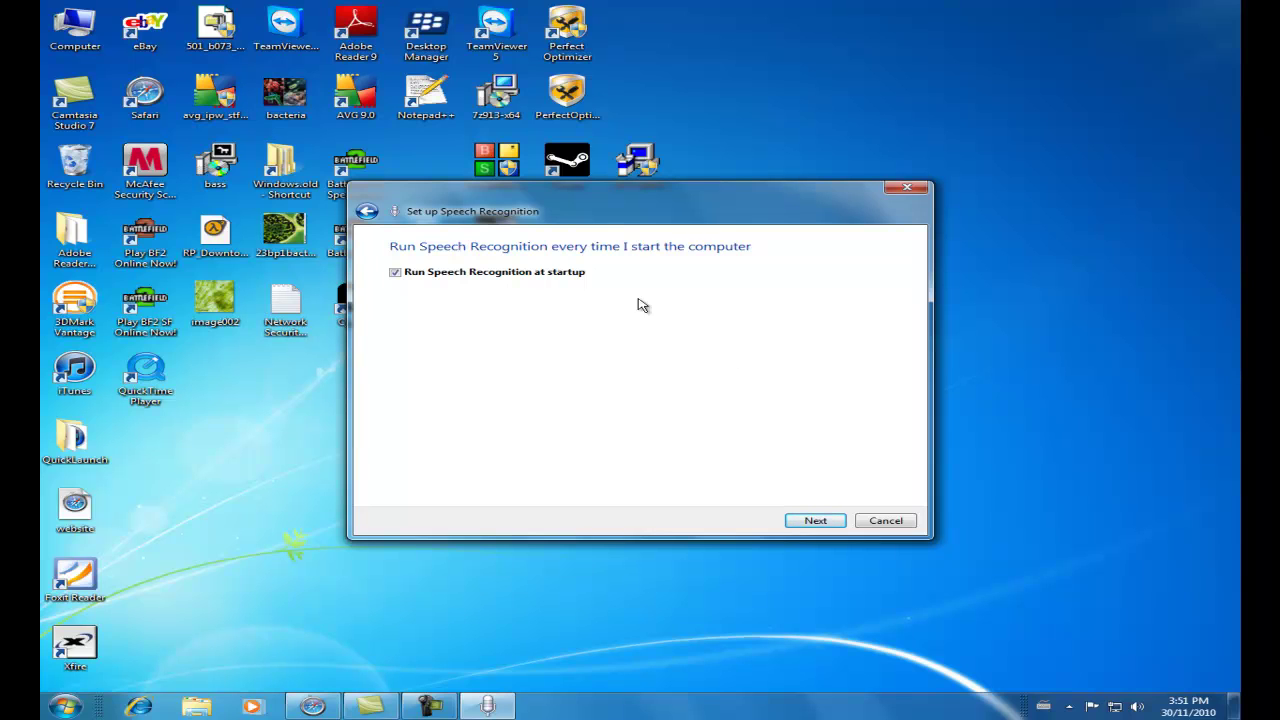
# Turn off running Speech Recognition at startup and finish the setup, skipping the tutorial
pyautogui.click(395, 274)
pyautogui.click(830, 522)
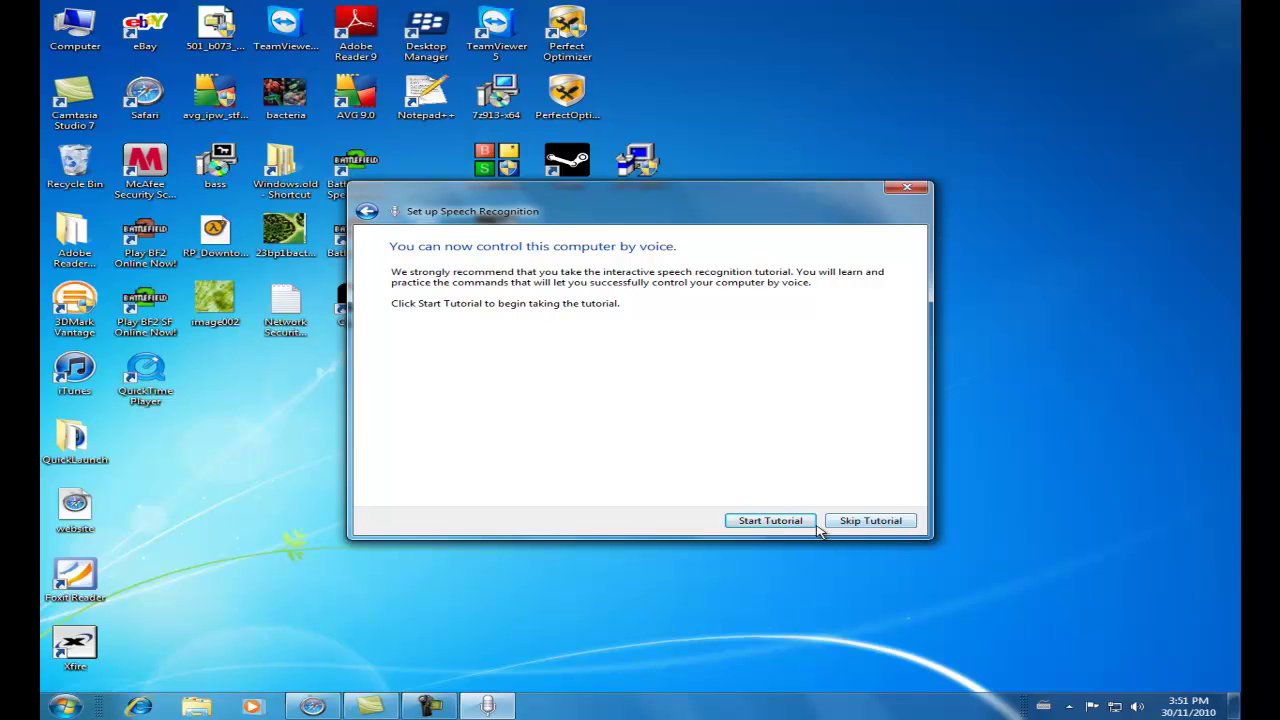
pyautogui.click(897, 525)
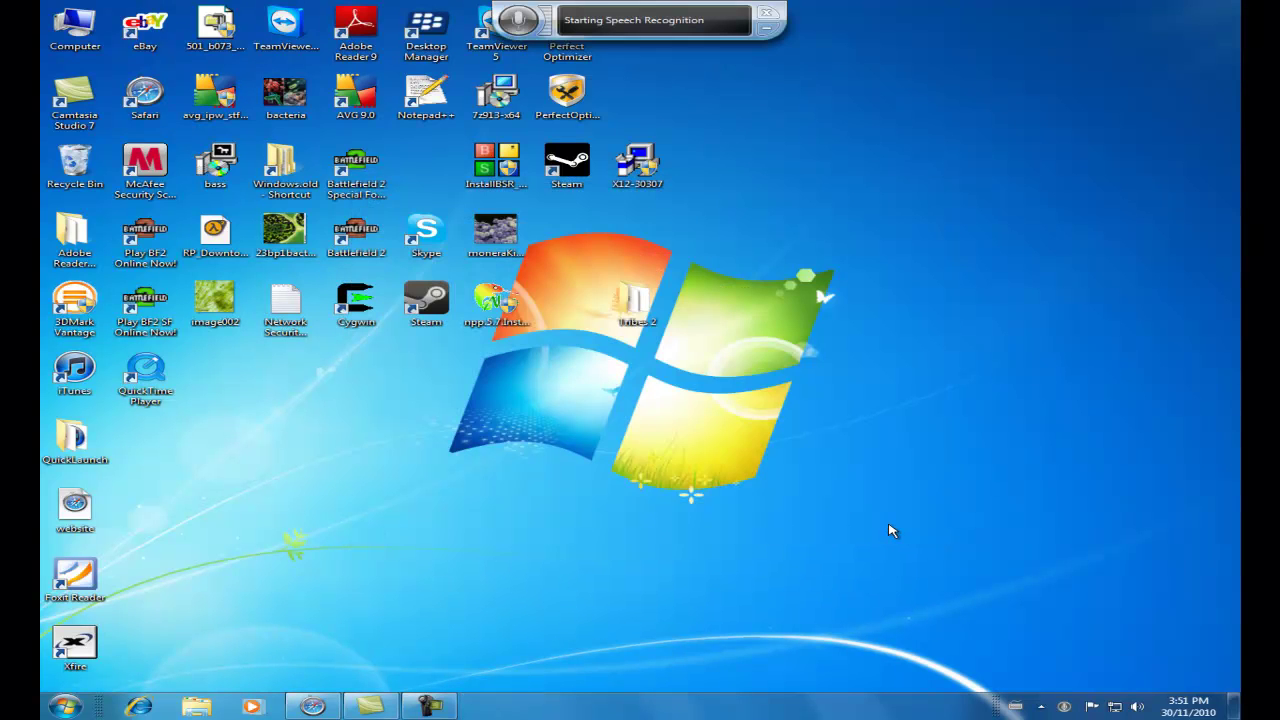